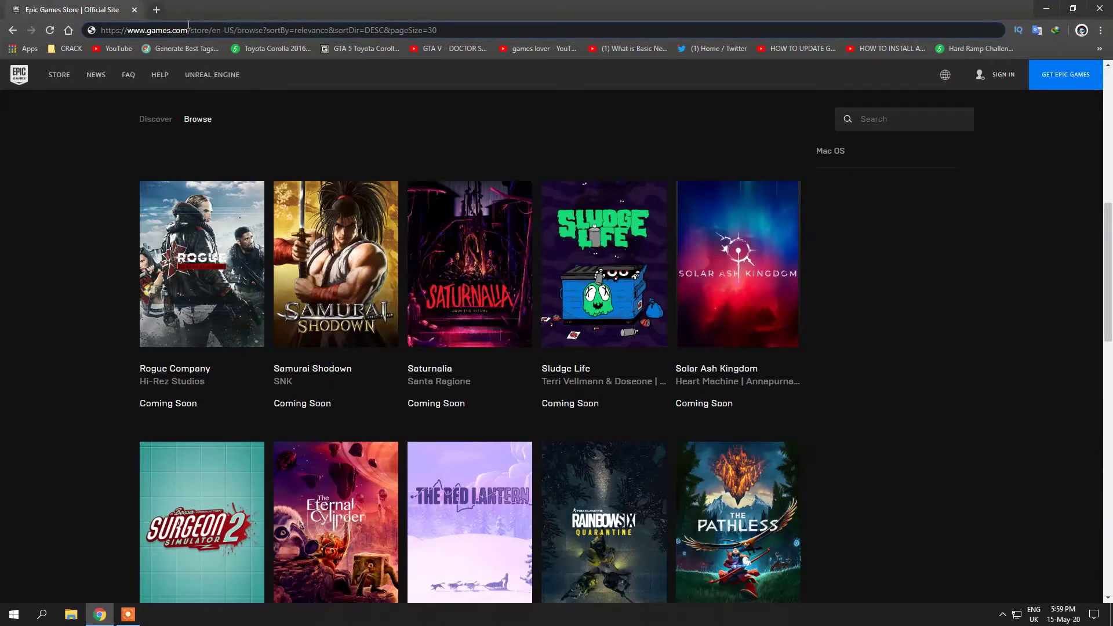
Reload the Epic Games Store browse page so Grand Theft Auto V is listed as Free
{"action": "left_click", "coordinate": [49, 31]}
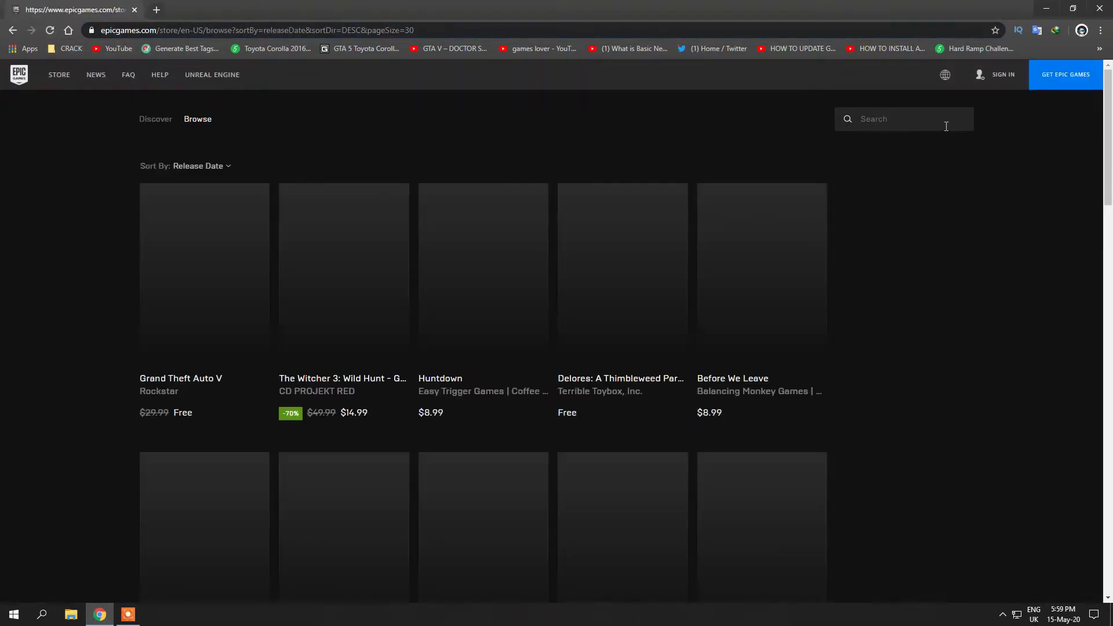
Run EpicInstaller from the desktop to install the Epic Games Launcher, then return to the browser
{"action": "left_click", "coordinate": [1046, 7]}
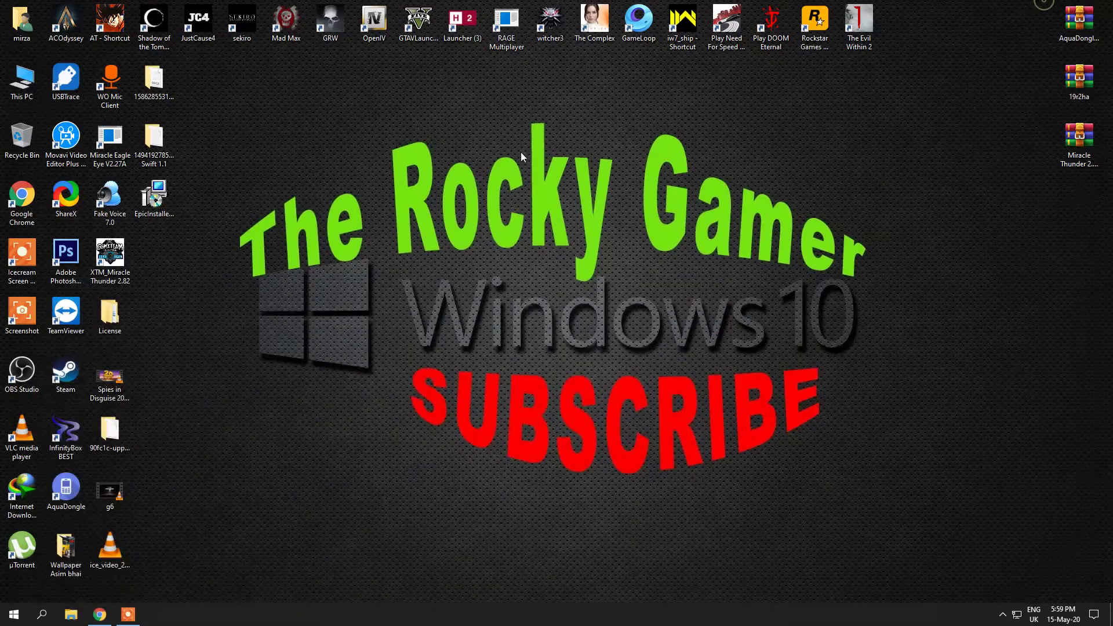
{"action": "double_click", "coordinate": [164, 213]}
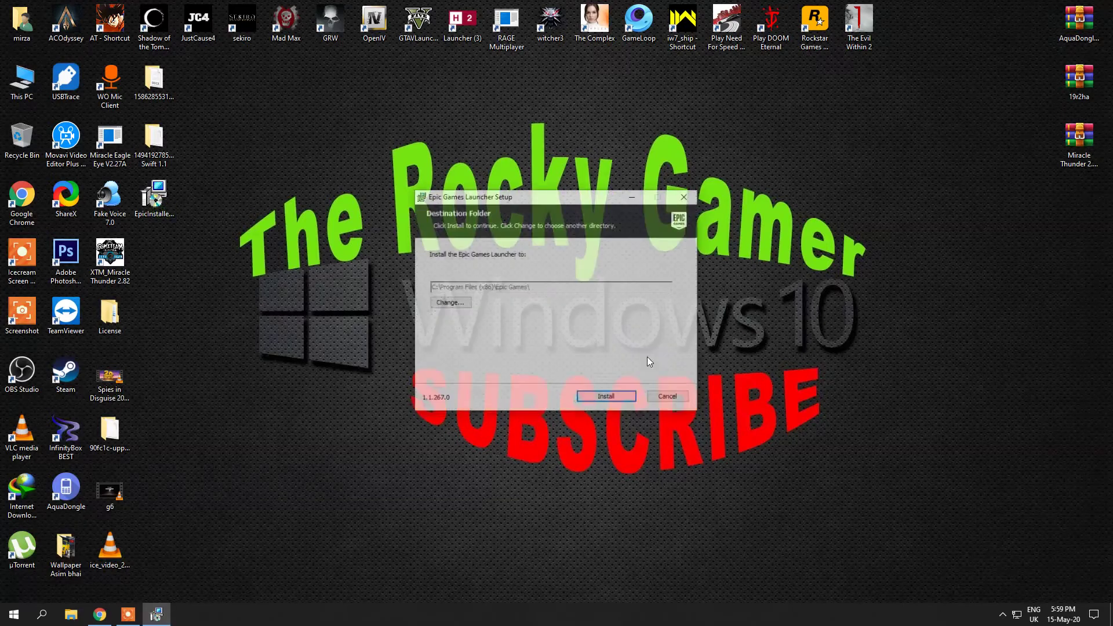
{"action": "left_click", "coordinate": [601, 396]}
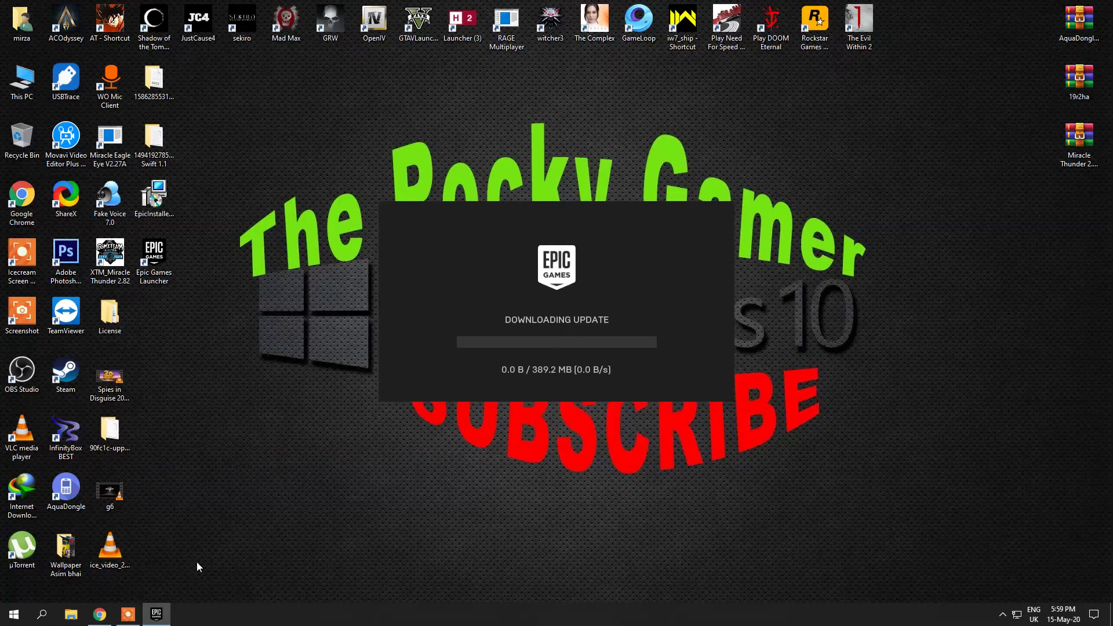
{"action": "left_click", "coordinate": [100, 615]}
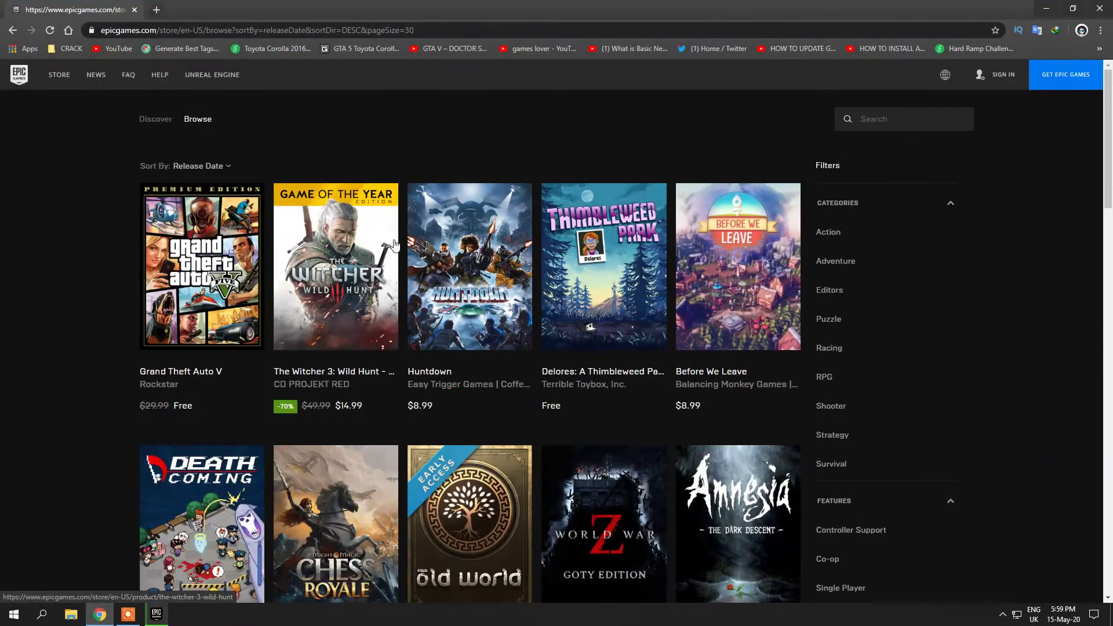
Open the Grand Theft Auto V page past the age warning and review its Free offer
{"action": "left_click", "coordinate": [177, 411]}
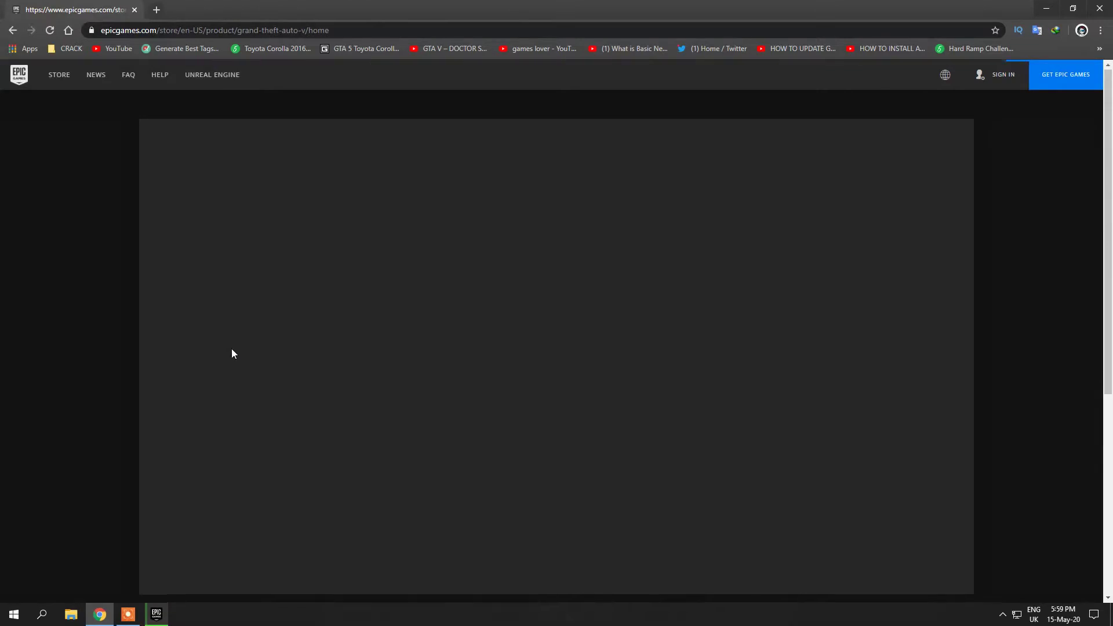
{"action": "scroll", "coordinate": [227, 345], "scroll_direction": "down", "scroll_amount": 2}
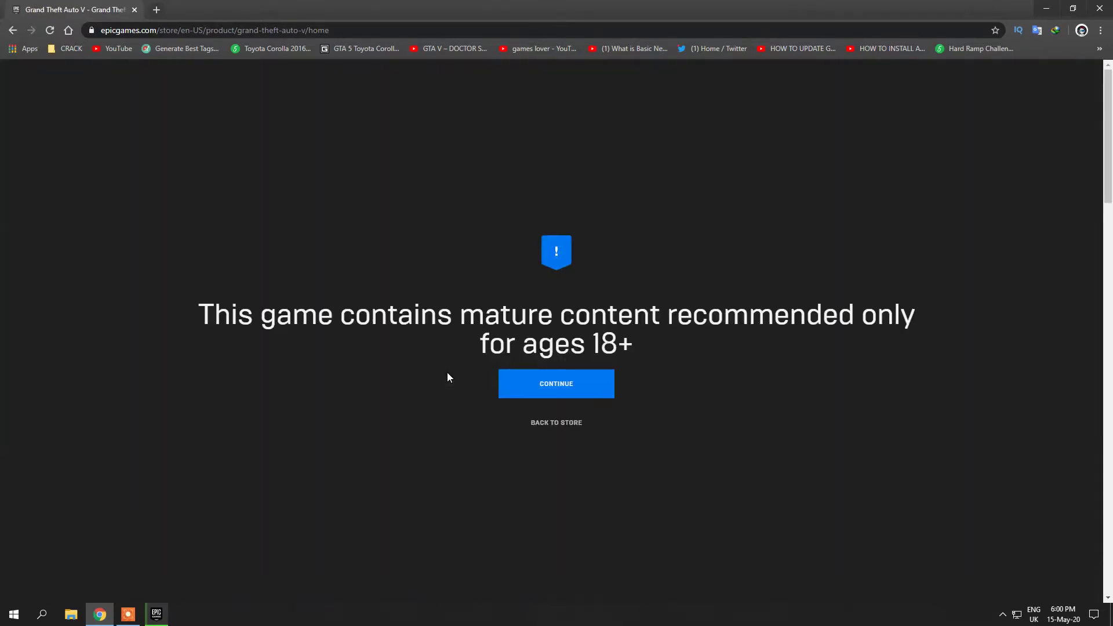
{"action": "left_click", "coordinate": [532, 387]}
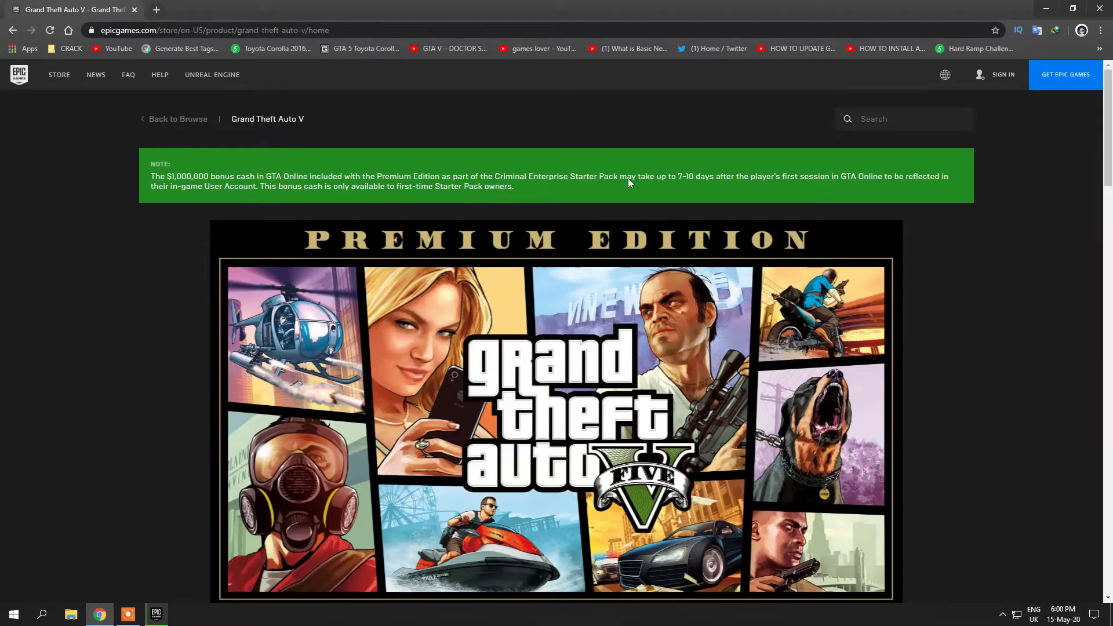
{"action": "scroll", "coordinate": [920, 203], "scroll_direction": "down", "scroll_amount": 2}
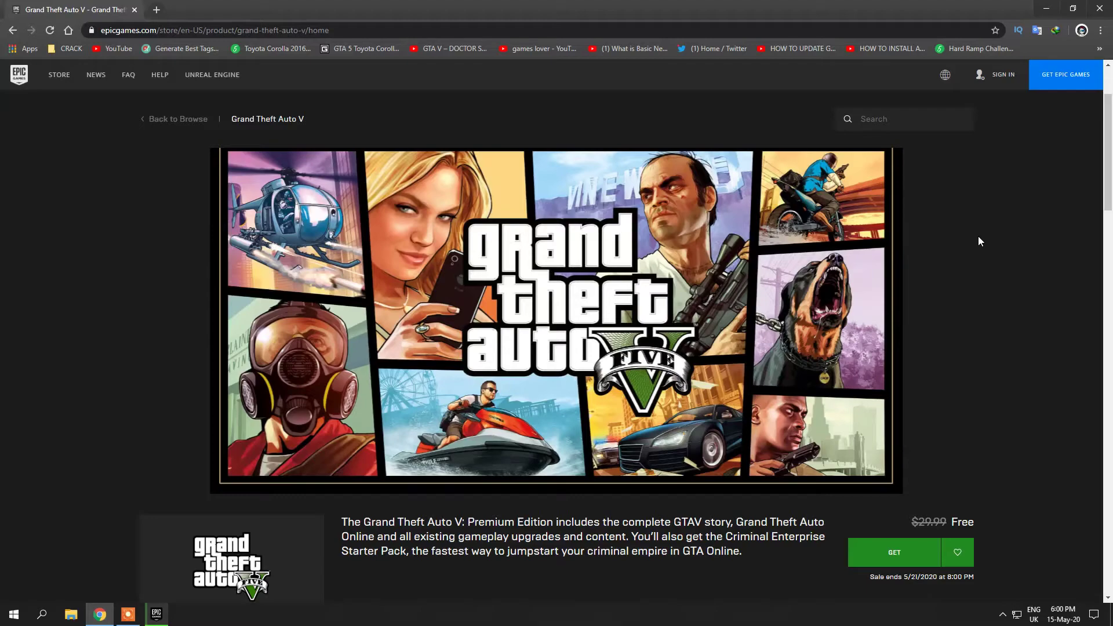
{"action": "scroll", "coordinate": [979, 242], "scroll_direction": "down", "scroll_amount": 5}
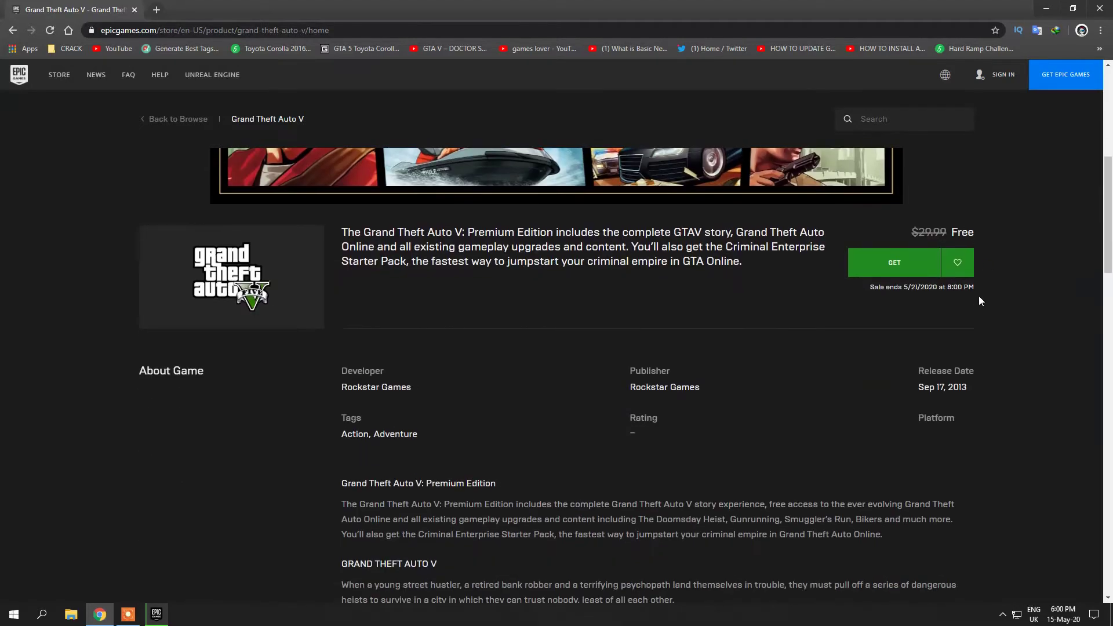
{"action": "scroll", "coordinate": [868, 284], "scroll_direction": "down", "scroll_amount": 5}
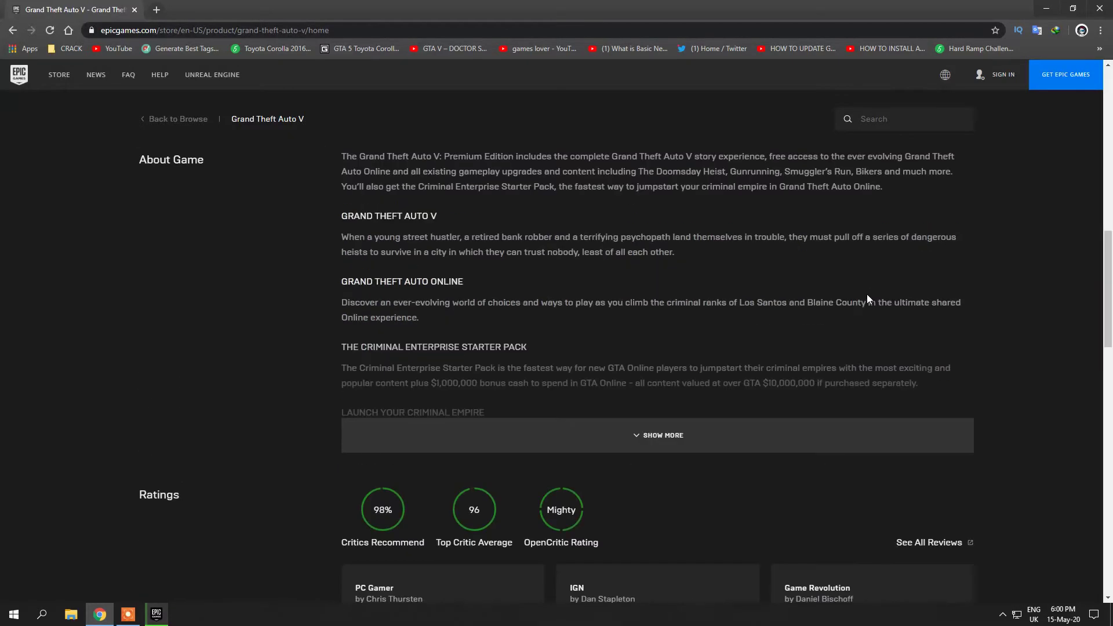
{"action": "scroll", "coordinate": [988, 136], "scroll_direction": "up", "scroll_amount": 9}
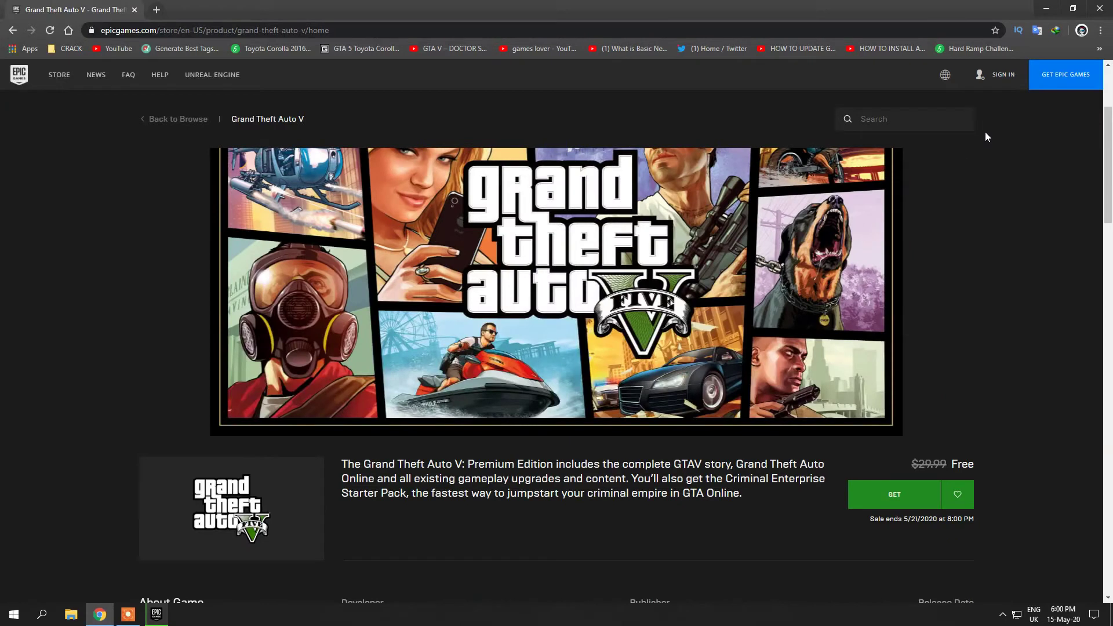
Sign in to Epic Games with a Google account, checking the launcher's update progress along the way
{"action": "left_click", "coordinate": [992, 75]}
{"action": "left_click", "coordinate": [157, 614]}
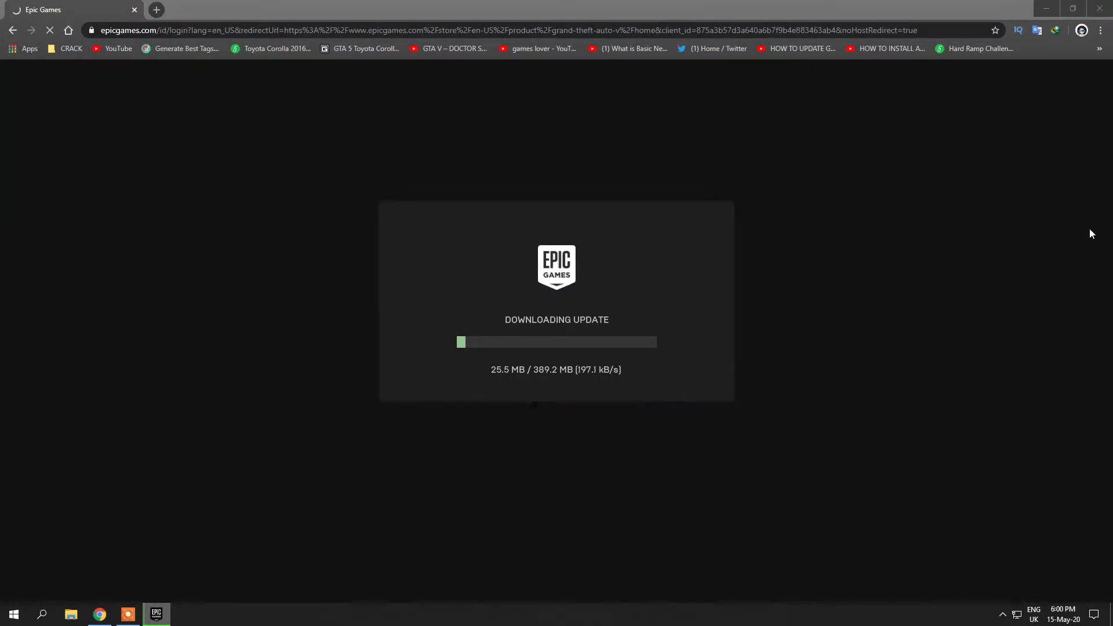
{"action": "left_click", "coordinate": [1089, 231]}
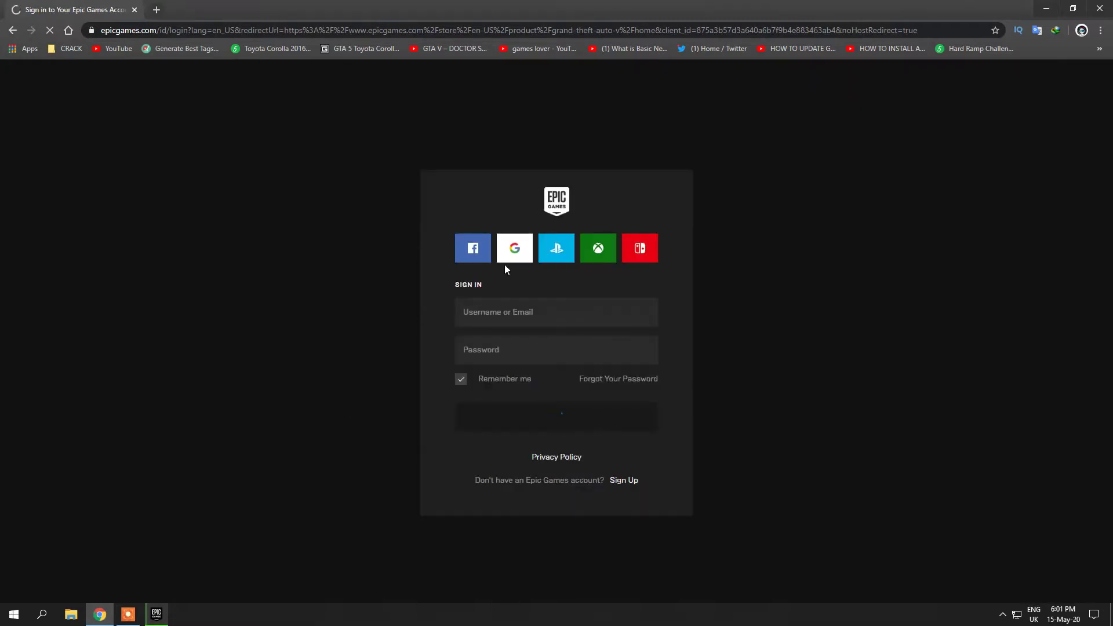
{"action": "left_click", "coordinate": [510, 255]}
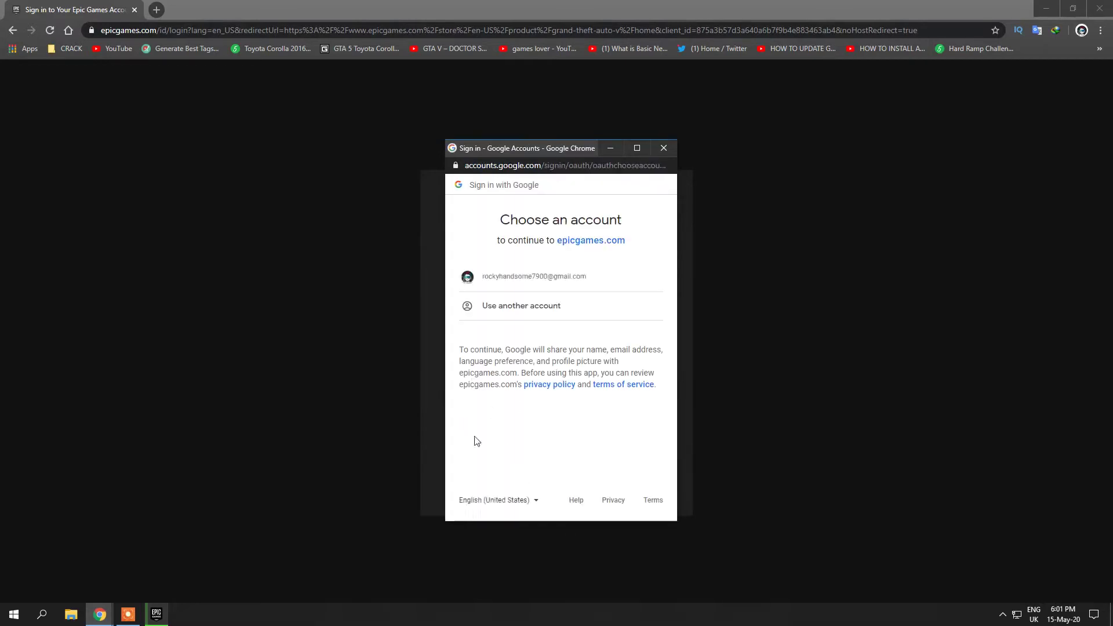
{"action": "left_click", "coordinate": [525, 280]}
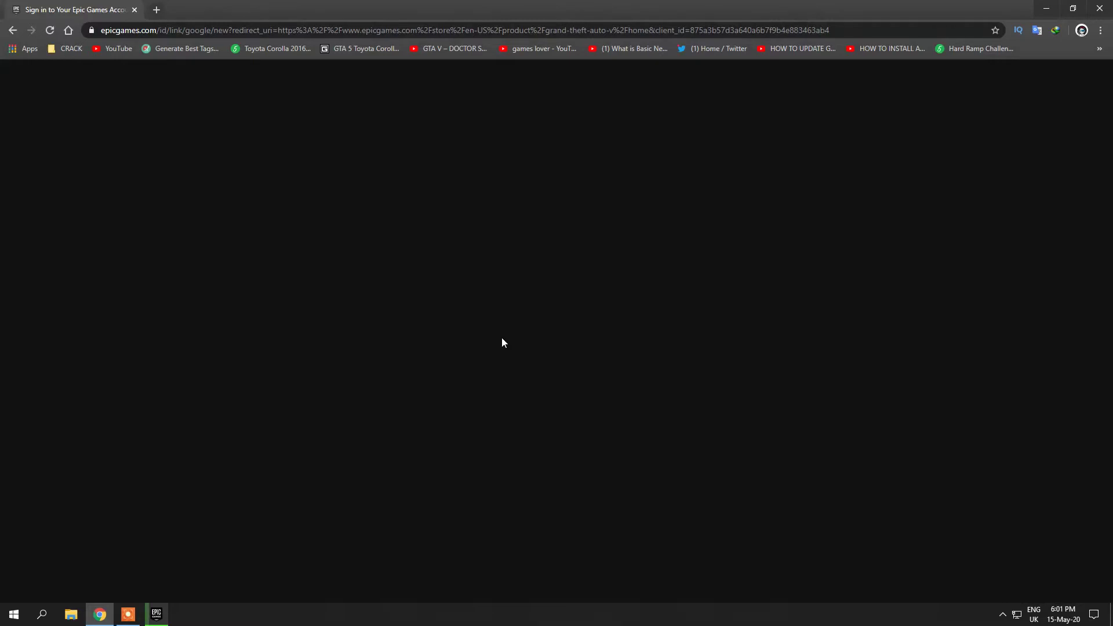
{"action": "left_click", "coordinate": [162, 616]}
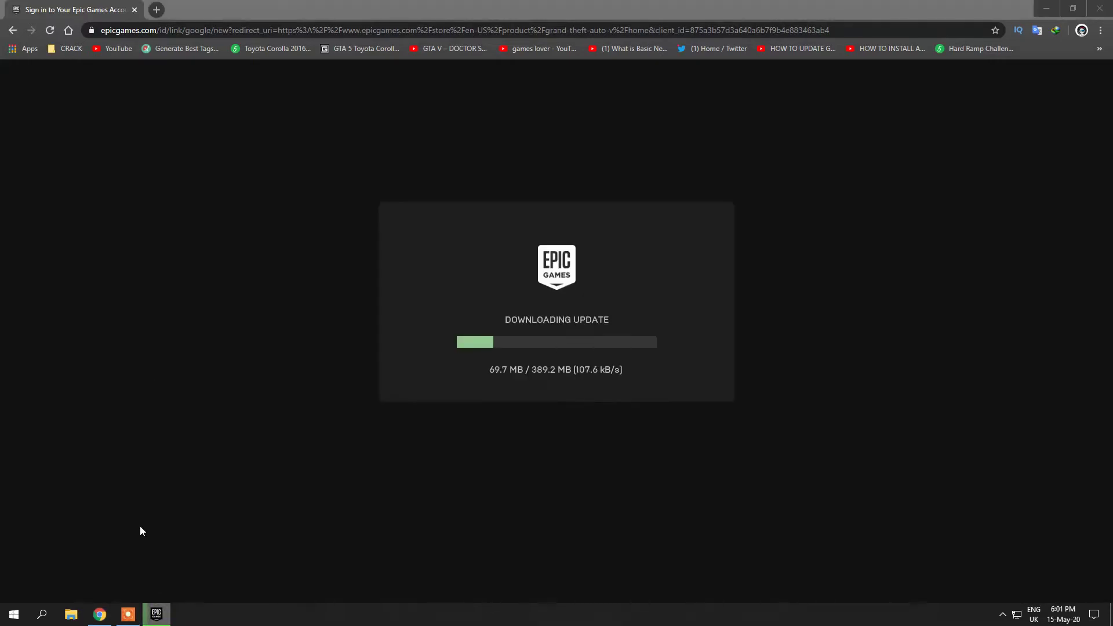
Enter the last name and the chosen display name on the new-account form
{"action": "left_click", "coordinate": [1, 486]}
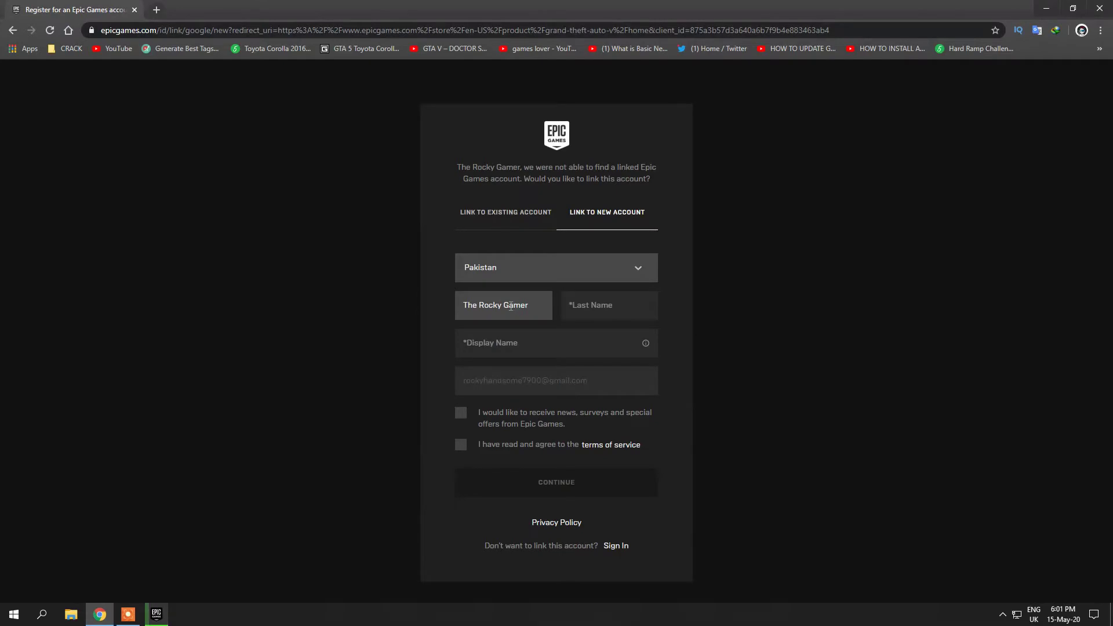
{"action": "left_click", "coordinate": [590, 310]}
{"action": "type", "text": "79"}
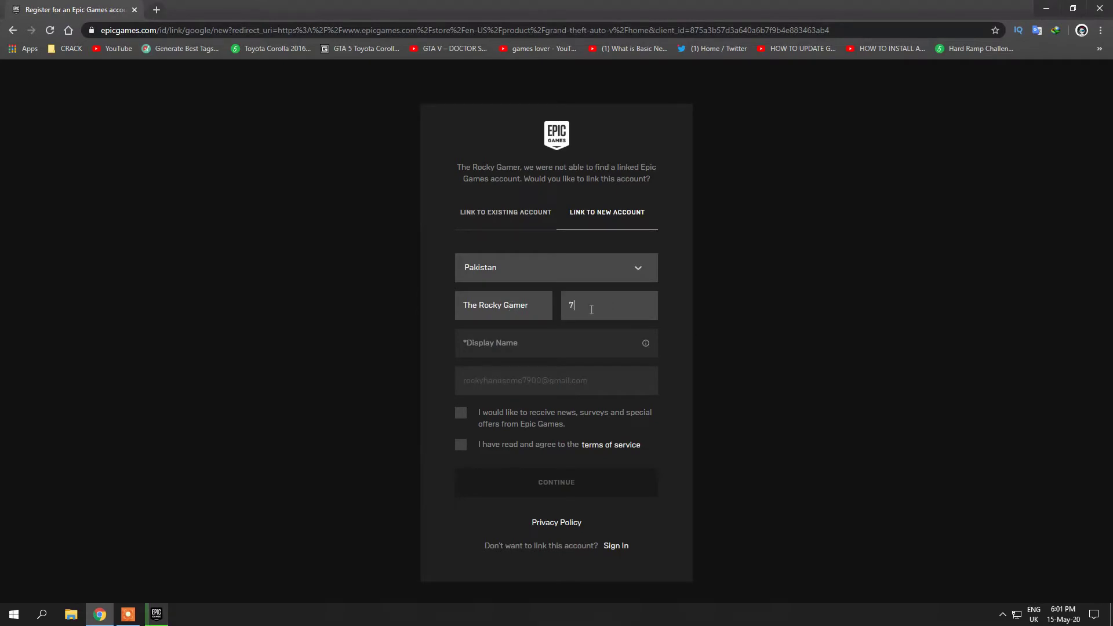
{"action": "left_click", "coordinate": [538, 344]}
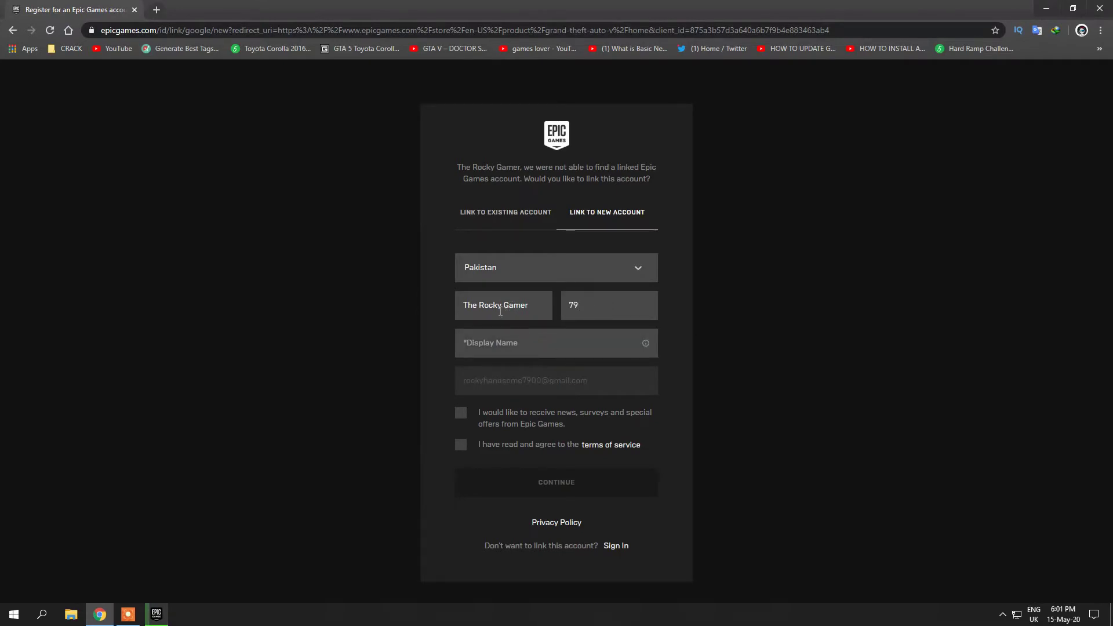
{"action": "type", "text": "TheRp"}
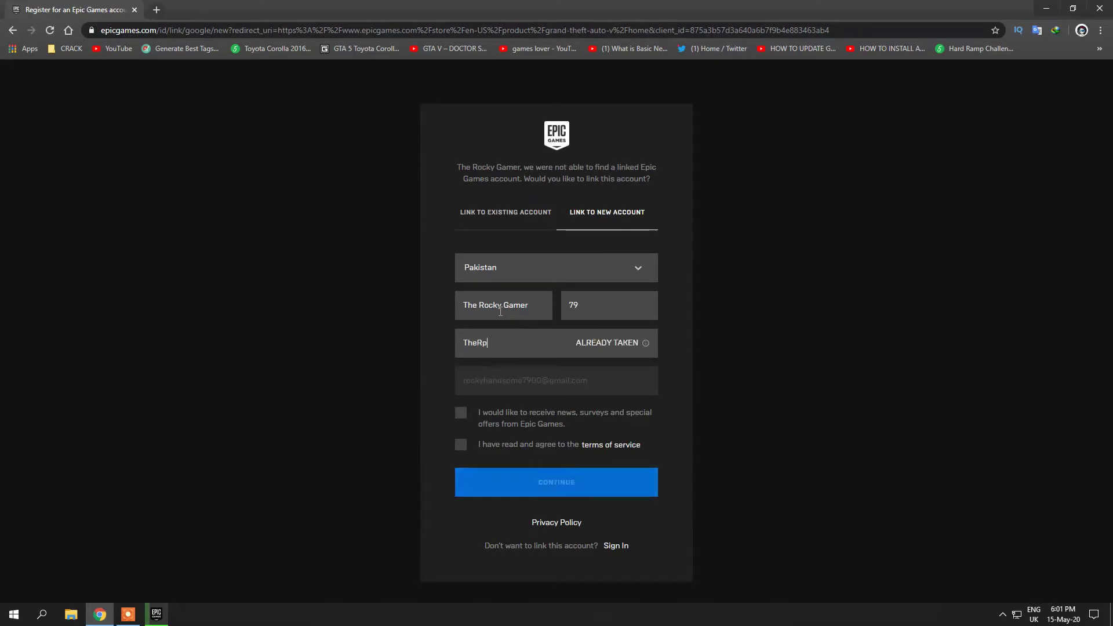
{"action": "key", "text": "BackSpace"}
{"action": "type", "text": "ockyHamer790"}
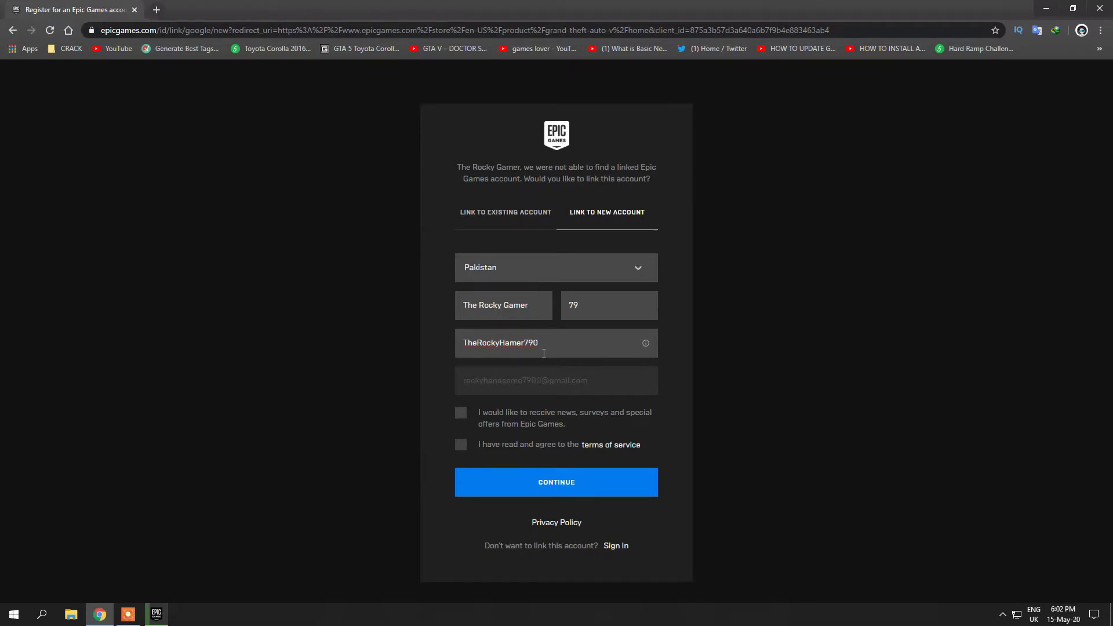
Opt in to Epic news and offers, accept the terms of service, and submit the form
{"action": "left_click", "coordinate": [461, 412]}
{"action": "left_click", "coordinate": [462, 446]}
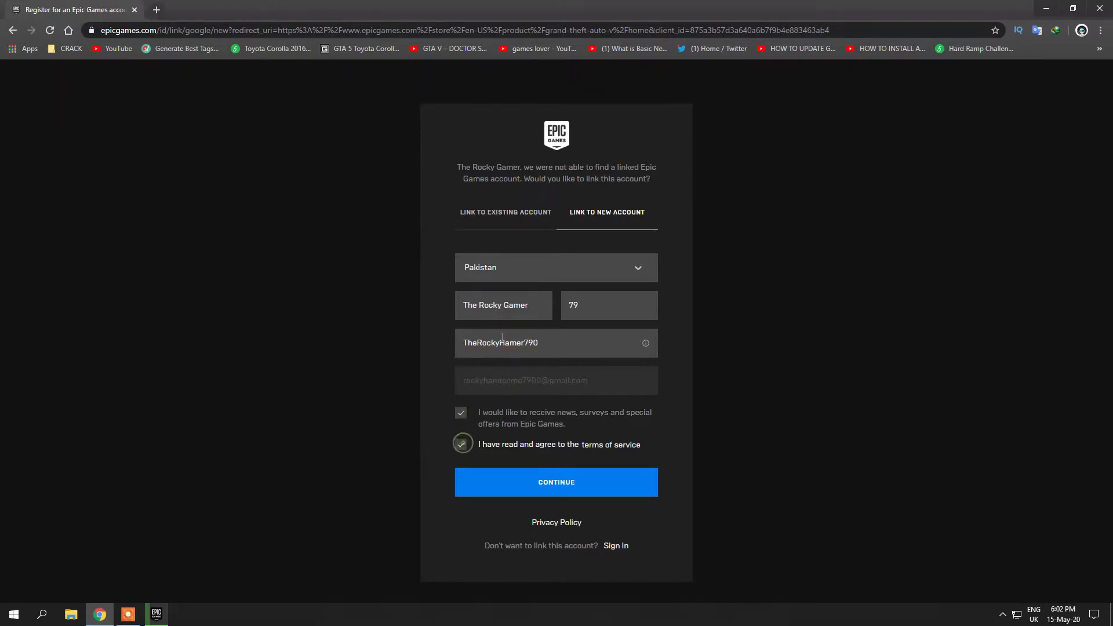
{"action": "left_click", "coordinate": [548, 482]}
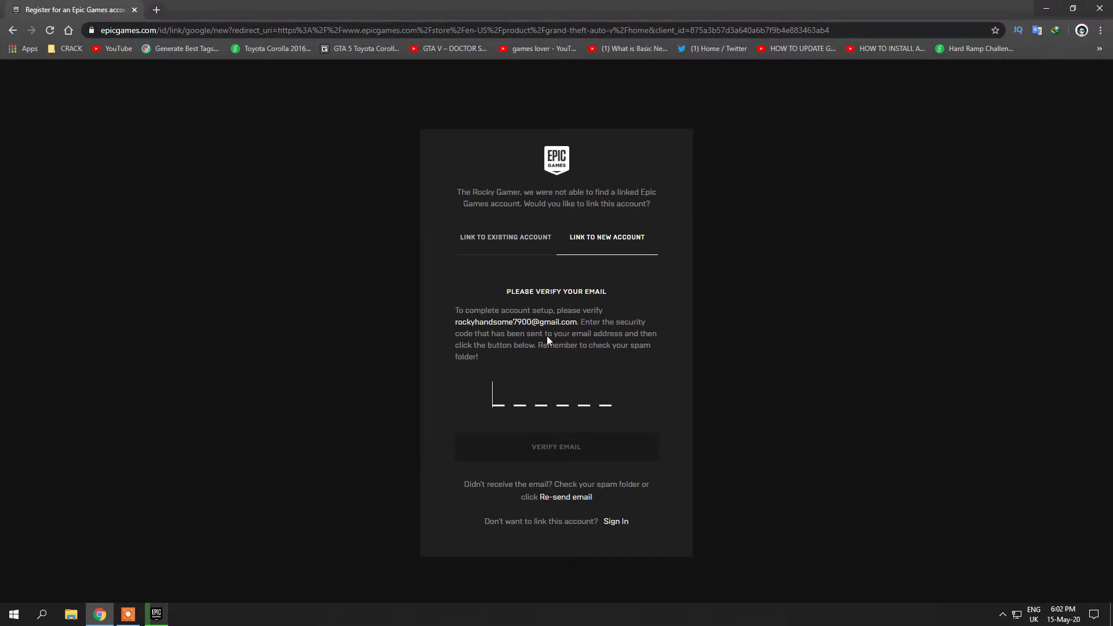
Open Gmail in a new tab and view the 'Epic Games - Email Verification' message
{"action": "left_click", "coordinate": [156, 9]}
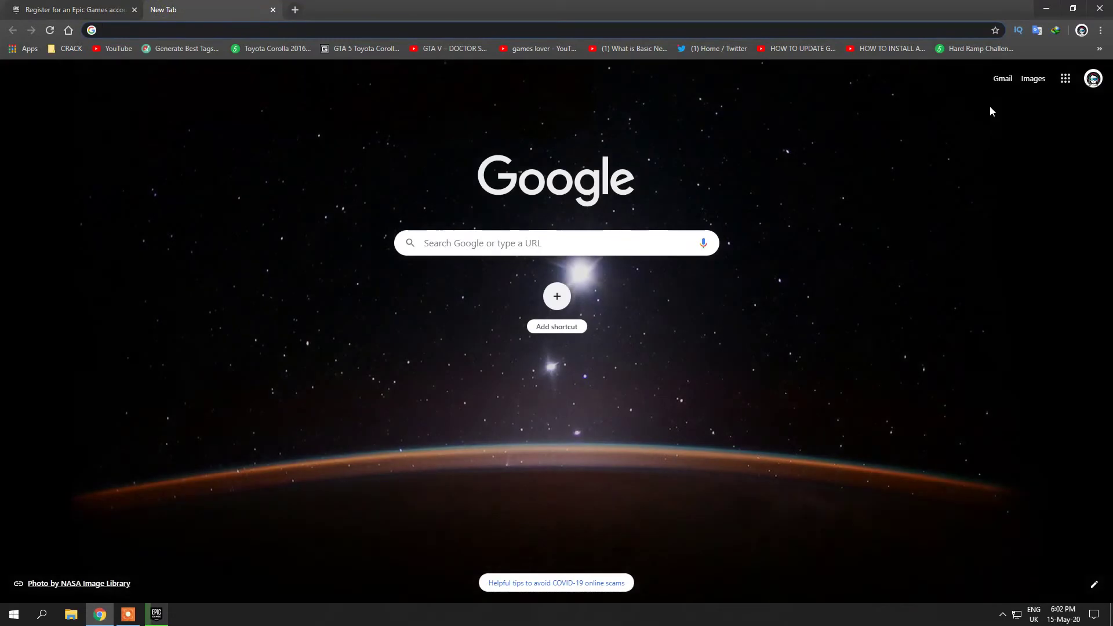
{"action": "left_click", "coordinate": [998, 80]}
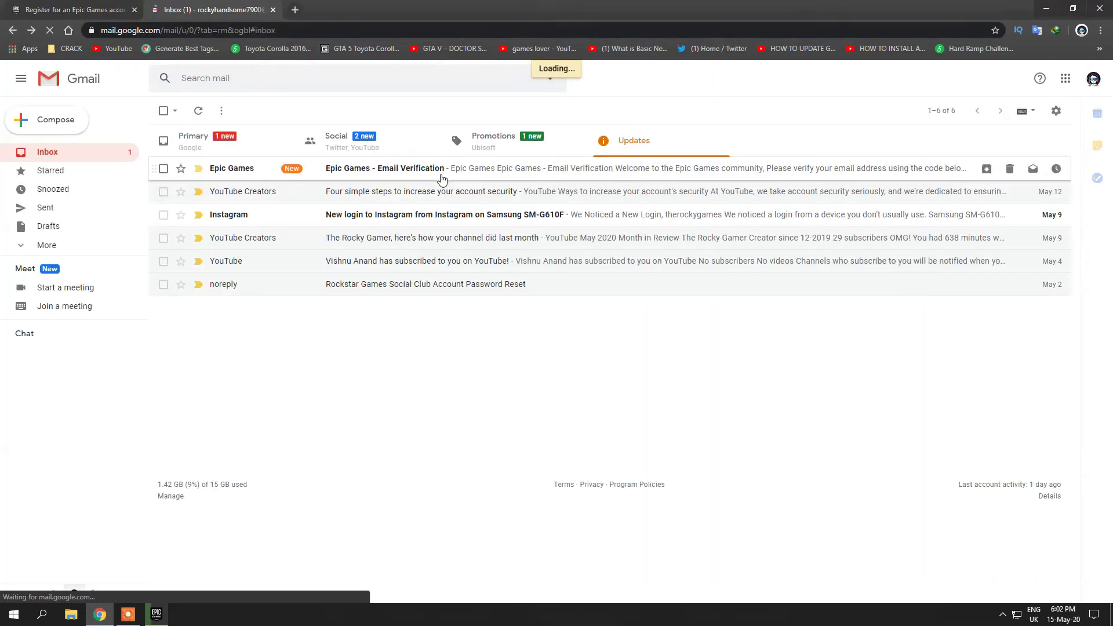
{"action": "left_click", "coordinate": [440, 179]}
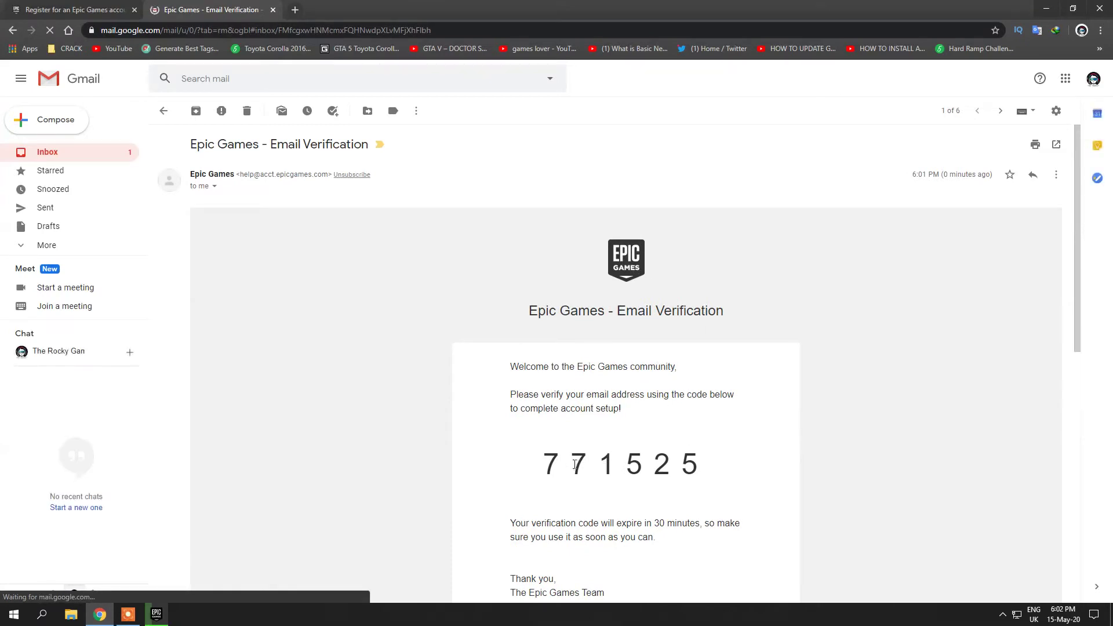
Enter the emailed six-digit security code on the Epic tab and verify the email
{"action": "left_click", "coordinate": [87, 9]}
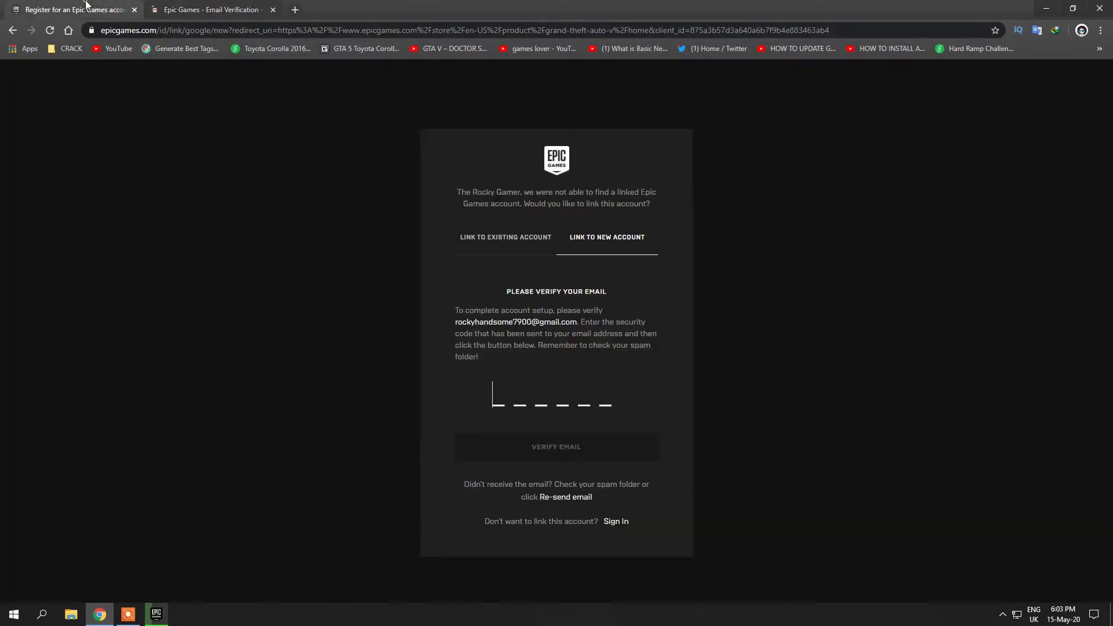
{"action": "left_click", "coordinate": [539, 457]}
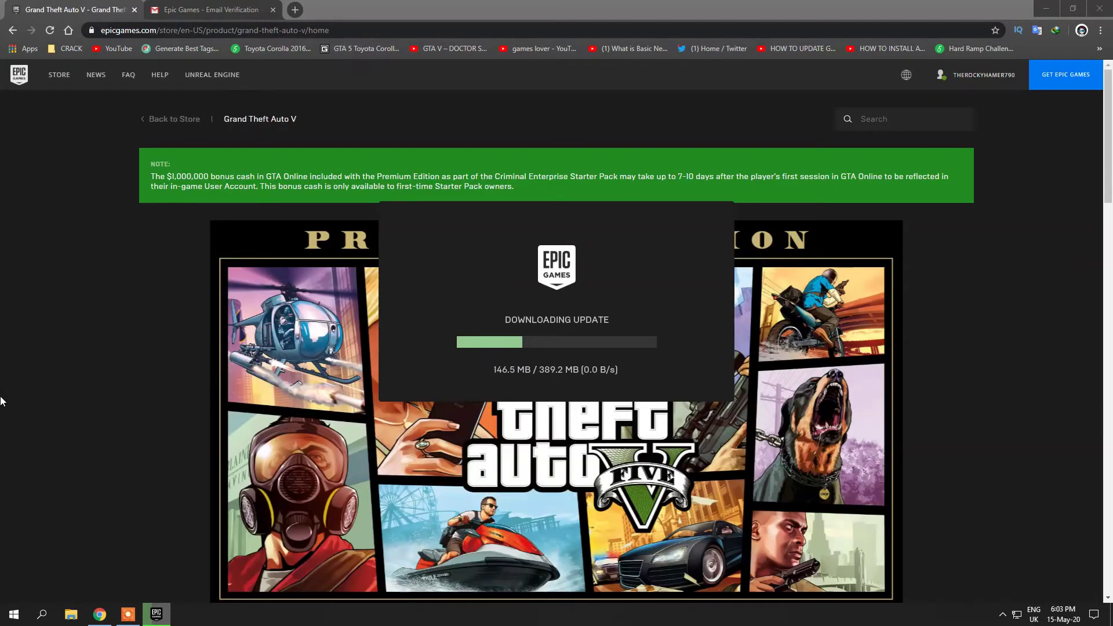
{"action": "left_click", "coordinate": [29, 380]}
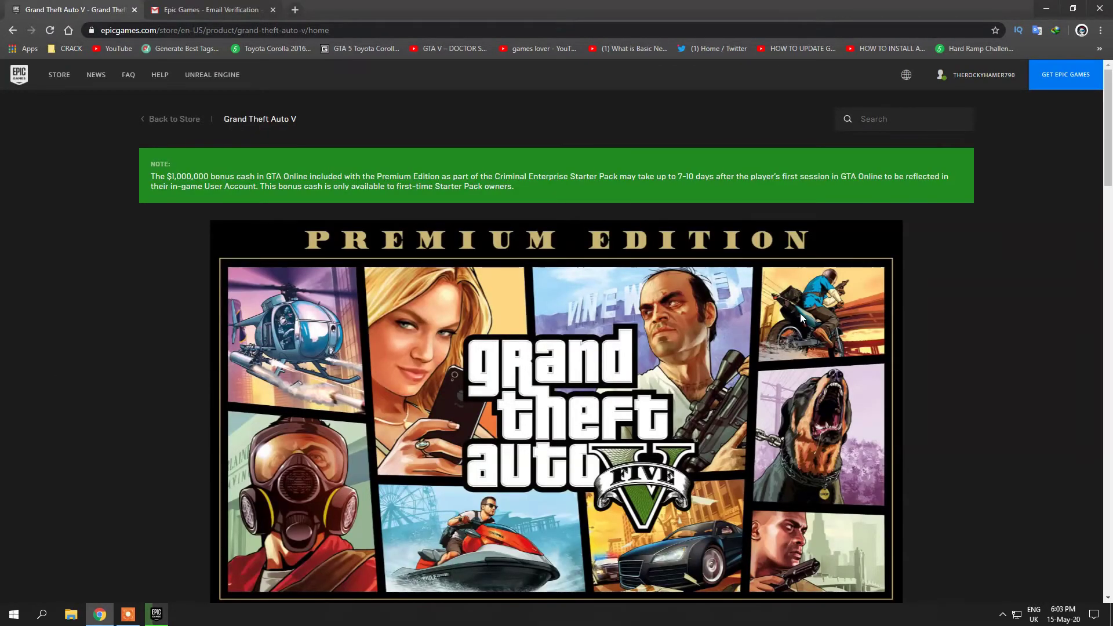
{"action": "scroll", "coordinate": [800, 313], "scroll_direction": "down", "scroll_amount": 1}
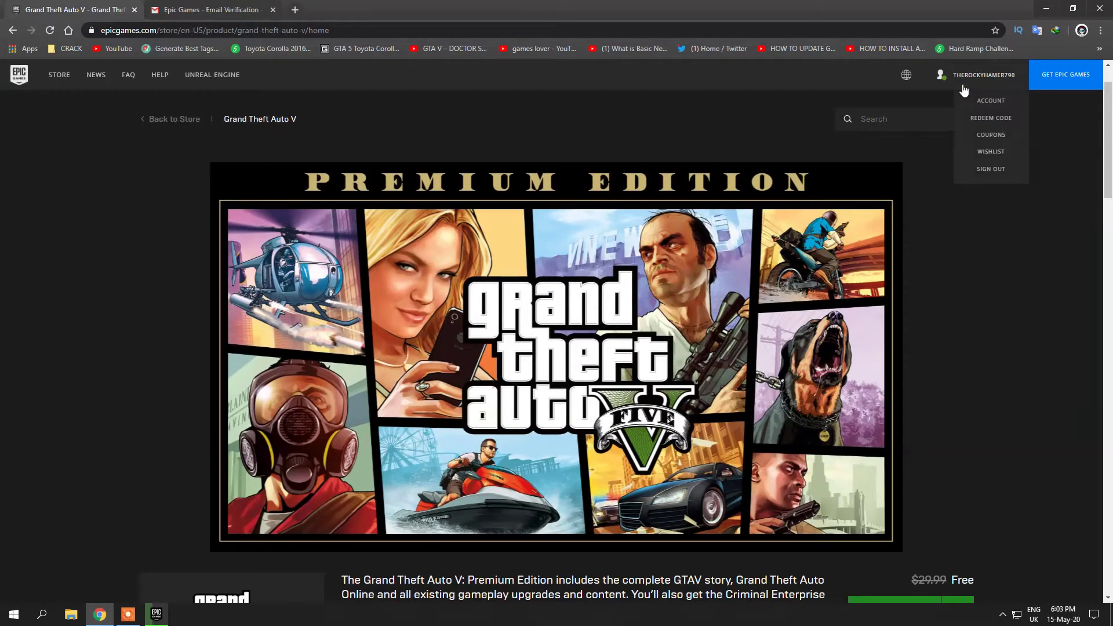
{"action": "scroll", "coordinate": [1062, 312], "scroll_direction": "down", "scroll_amount": 3}
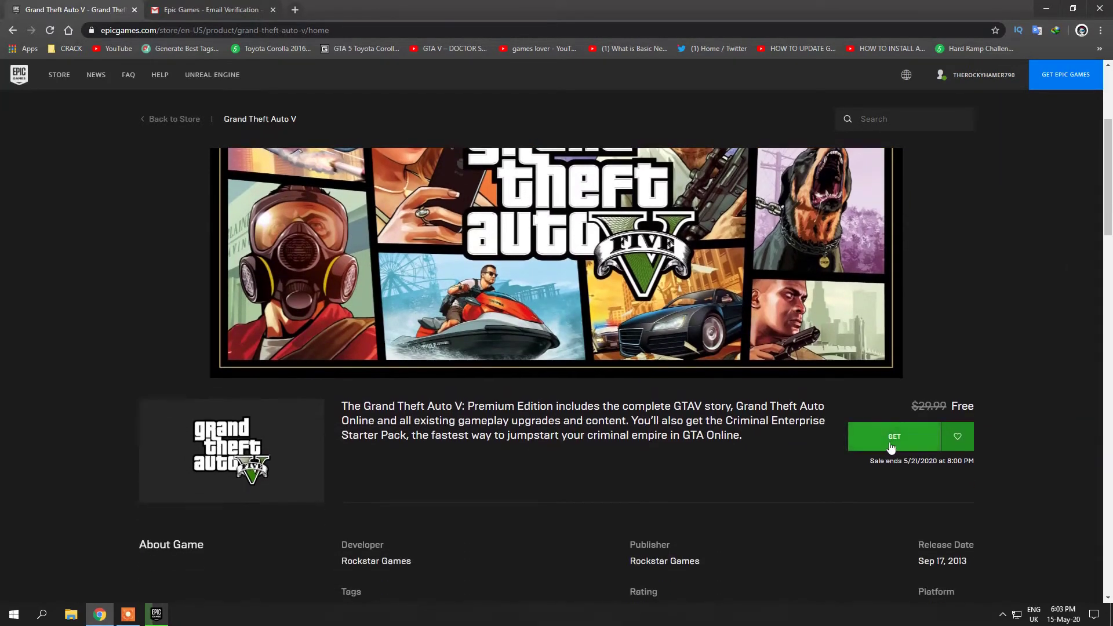
{"action": "scroll", "coordinate": [892, 446], "scroll_direction": "up", "scroll_amount": 4}
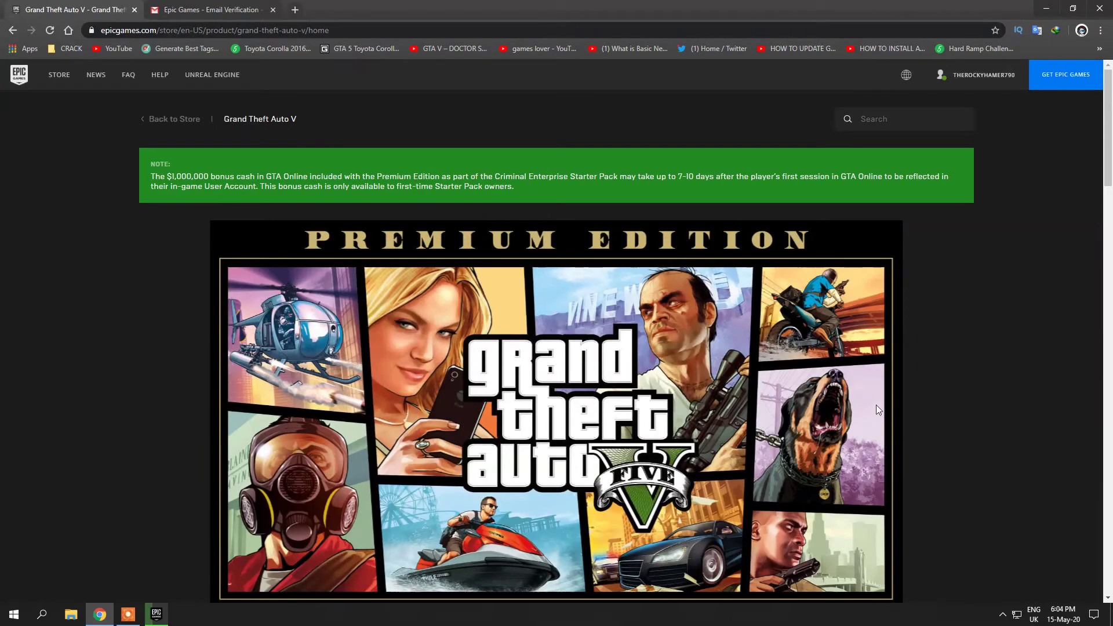
{"action": "scroll", "coordinate": [880, 382], "scroll_direction": "down", "scroll_amount": 6}
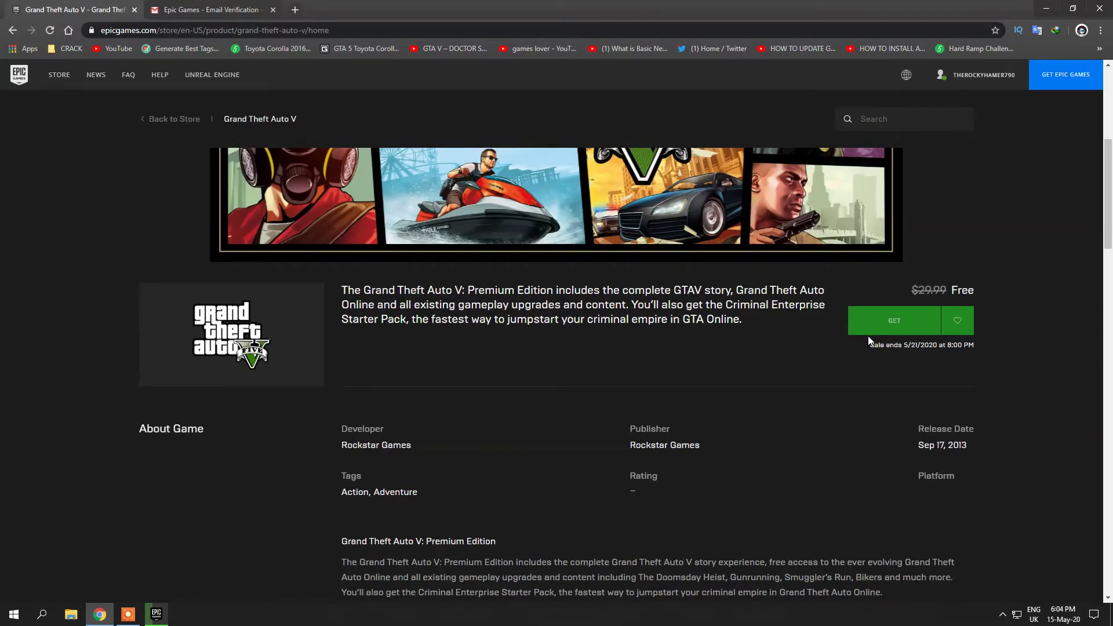
{"action": "scroll", "coordinate": [868, 335], "scroll_direction": "up", "scroll_amount": 2}
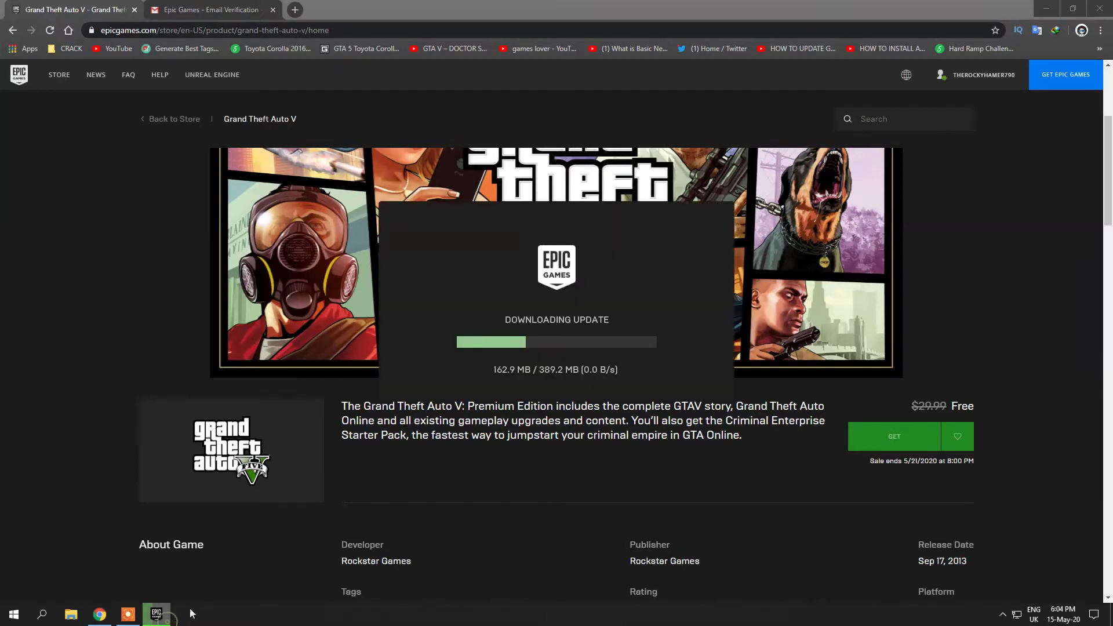
{"action": "left_click", "coordinate": [503, 485]}
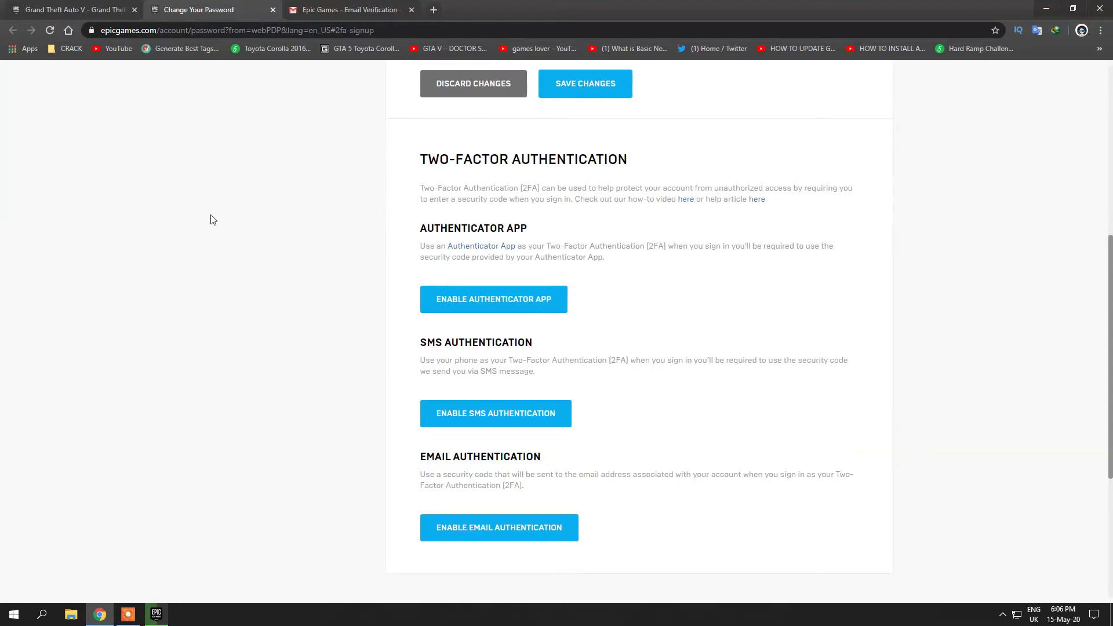
Type the new account password into the Password & Security password fields
{"action": "scroll", "coordinate": [630, 182], "scroll_direction": "up", "scroll_amount": 5}
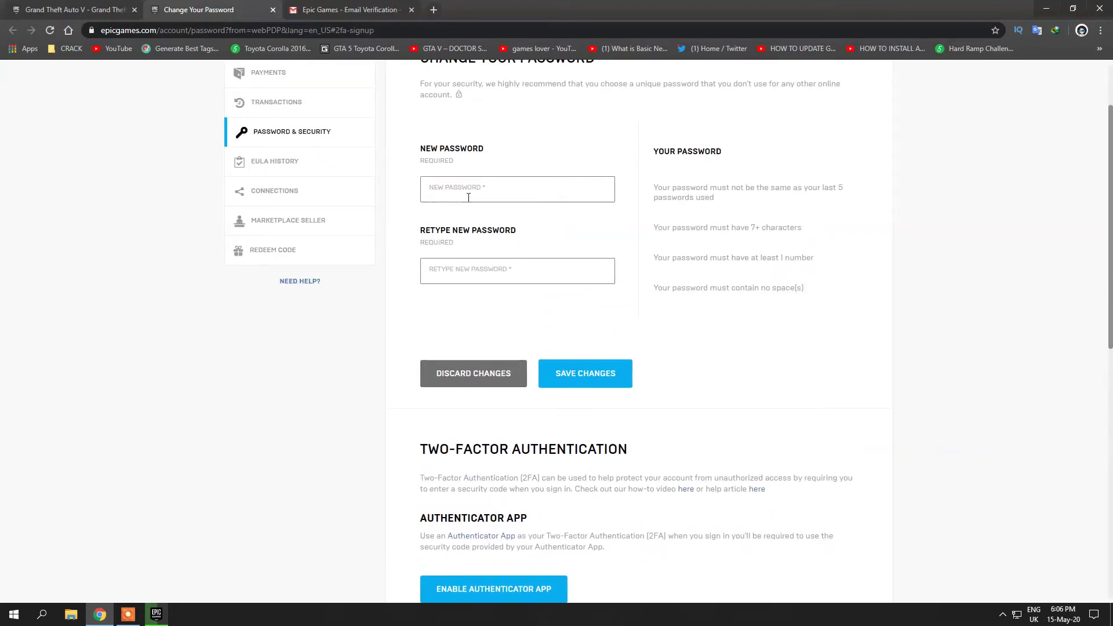
{"action": "scroll", "coordinate": [535, 194], "scroll_direction": "up", "scroll_amount": 1}
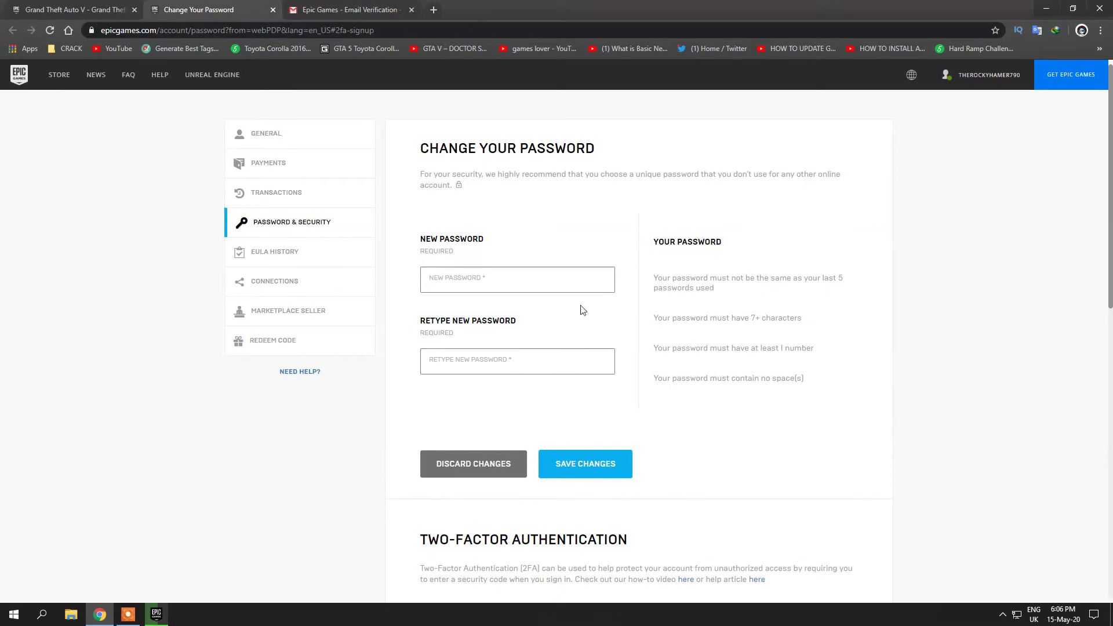
{"action": "left_click", "coordinate": [485, 287]}
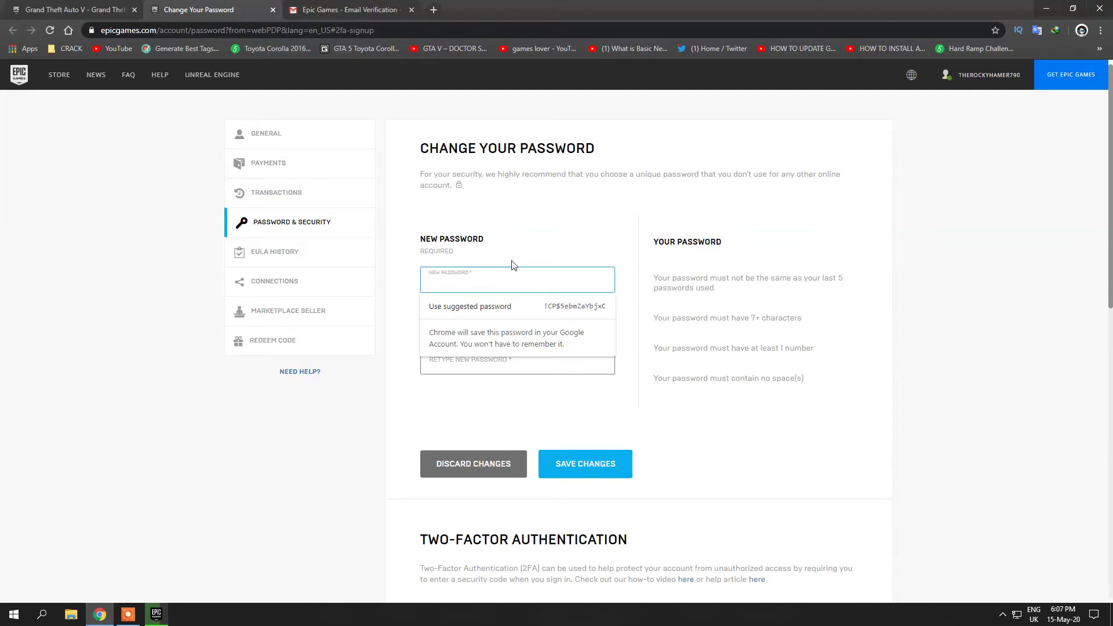
{"action": "type", "text": "••••••••"}
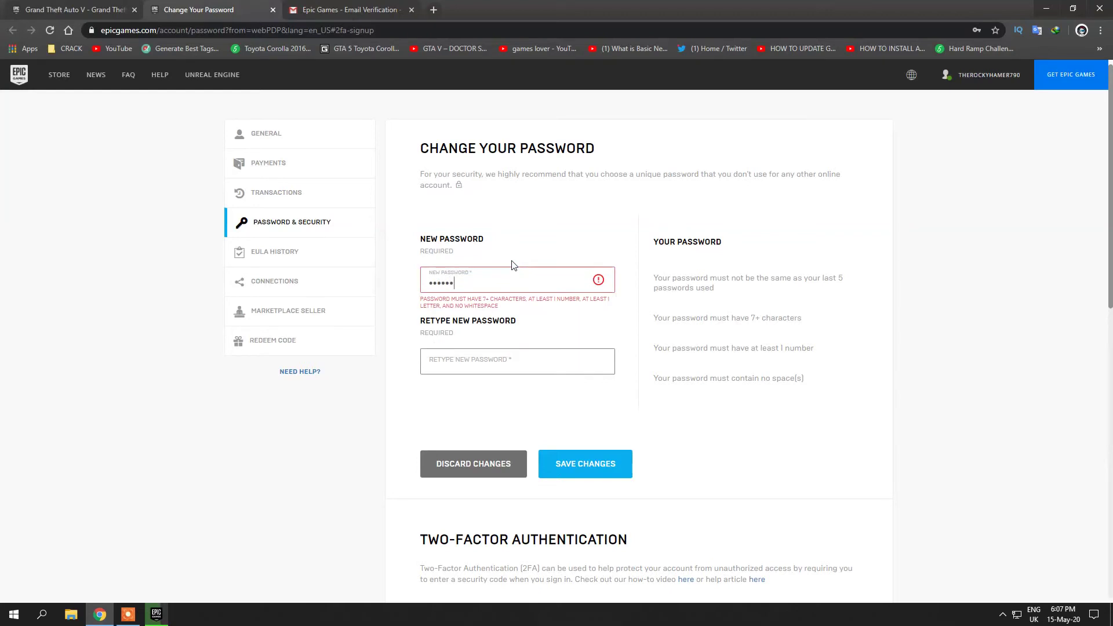
{"action": "type", "text": "••••"}
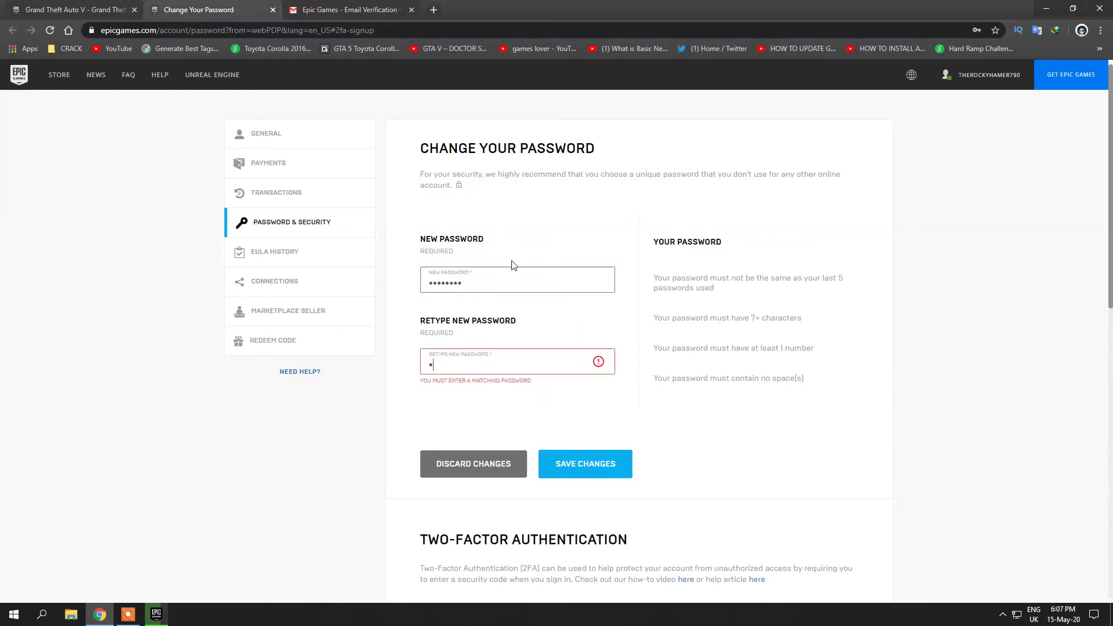
{"action": "type", "text": "••••"}
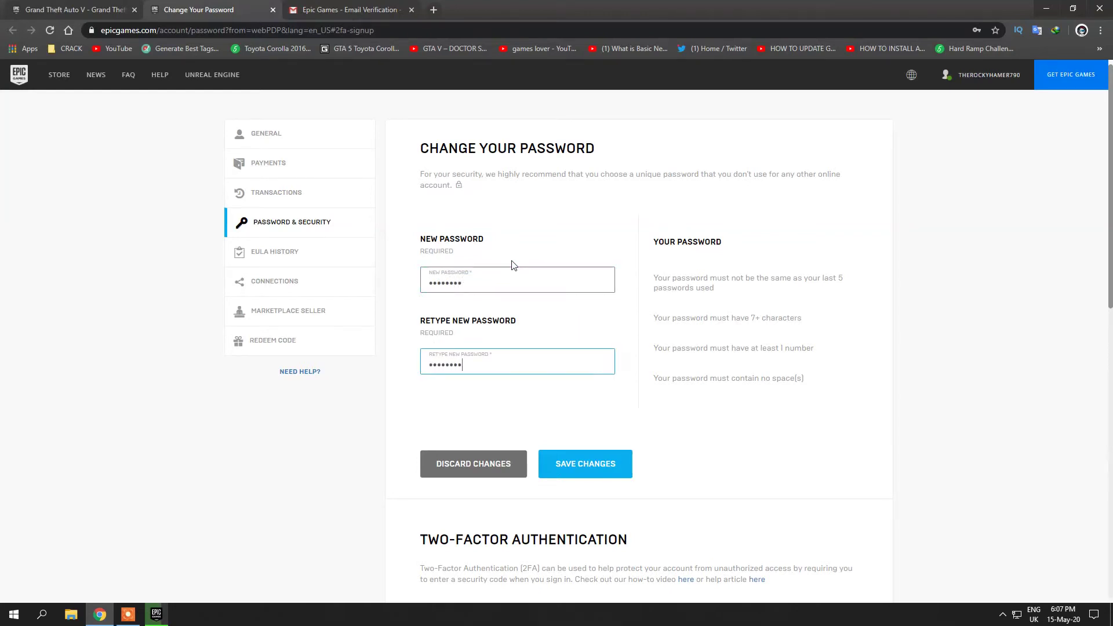
{"action": "scroll", "coordinate": [557, 330], "scroll_direction": "down", "scroll_amount": 2}
Save the new password and start Enable Authenticator App under Two-Factor Authentication
{"action": "left_click", "coordinate": [615, 358]}
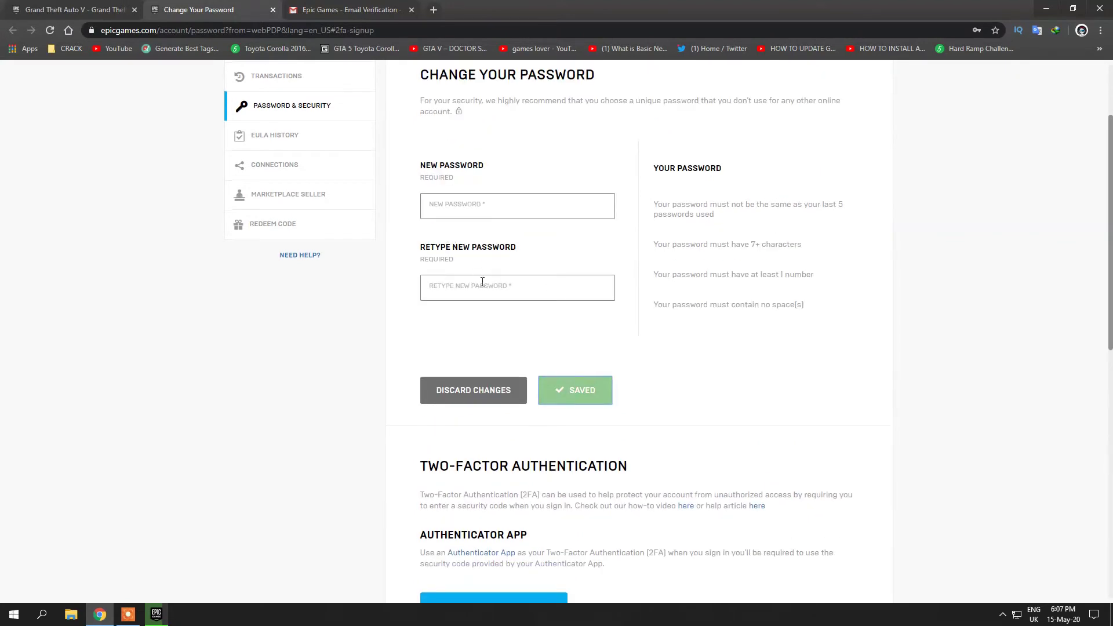
{"action": "scroll", "coordinate": [487, 287], "scroll_direction": "down", "scroll_amount": 2}
{"action": "scroll", "coordinate": [484, 286], "scroll_direction": "down", "scroll_amount": 4}
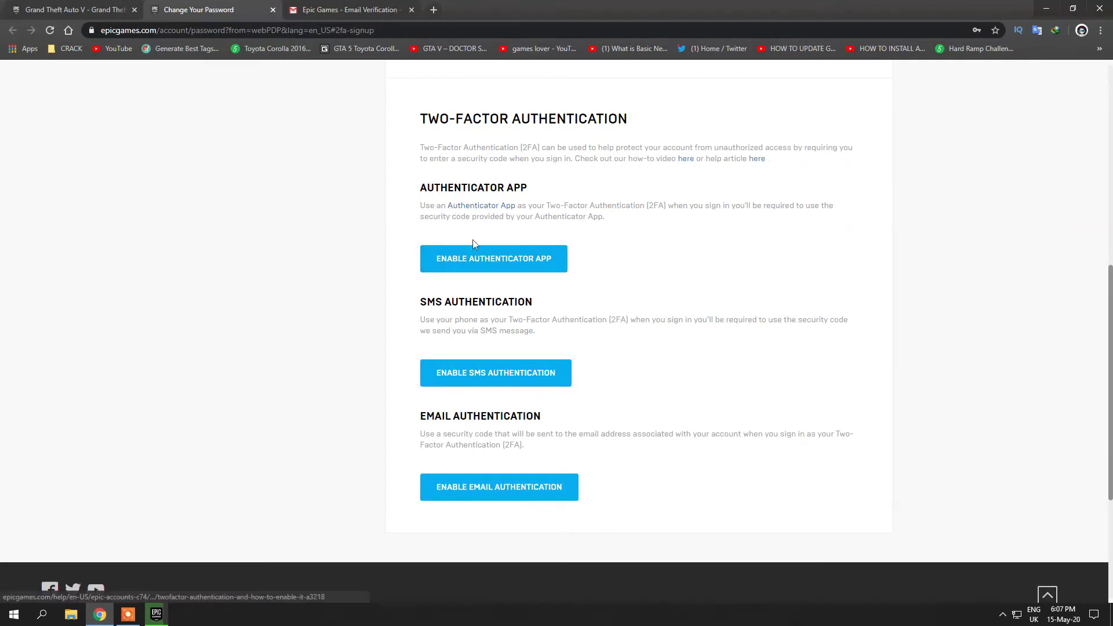
{"action": "left_click_drag", "start_coordinate": [418, 190], "coordinate": [529, 188]}
{"action": "left_click_drag", "start_coordinate": [421, 118], "coordinate": [629, 119]}
{"action": "left_click", "coordinate": [647, 125]}
{"action": "left_click", "coordinate": [467, 266]}
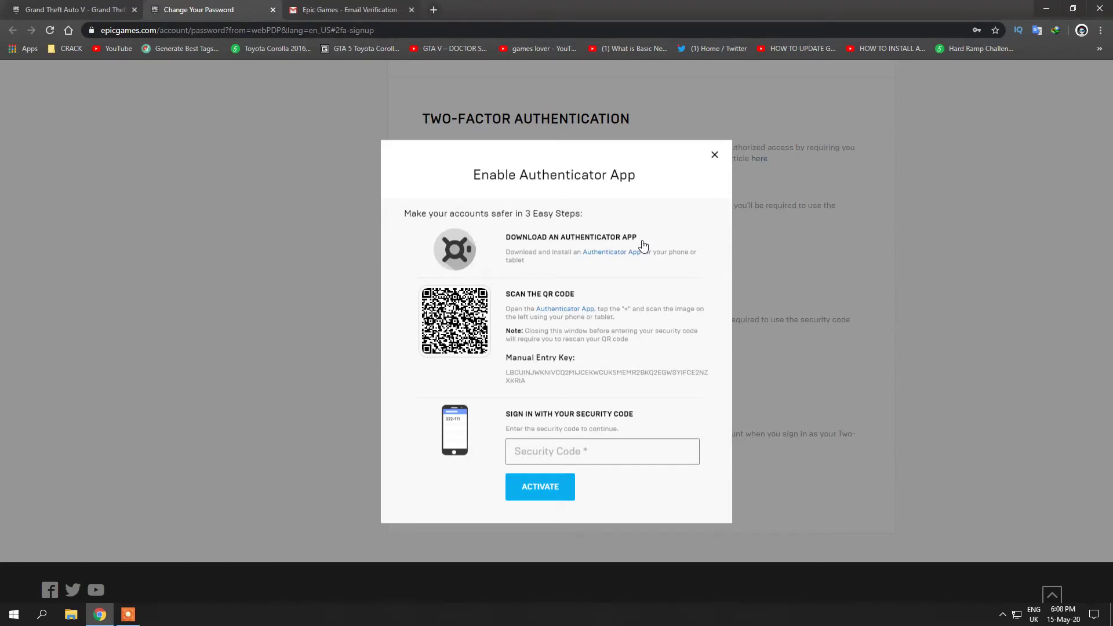
Enter the authenticator app's security code and submit it for activation
{"action": "left_click", "coordinate": [583, 458]}
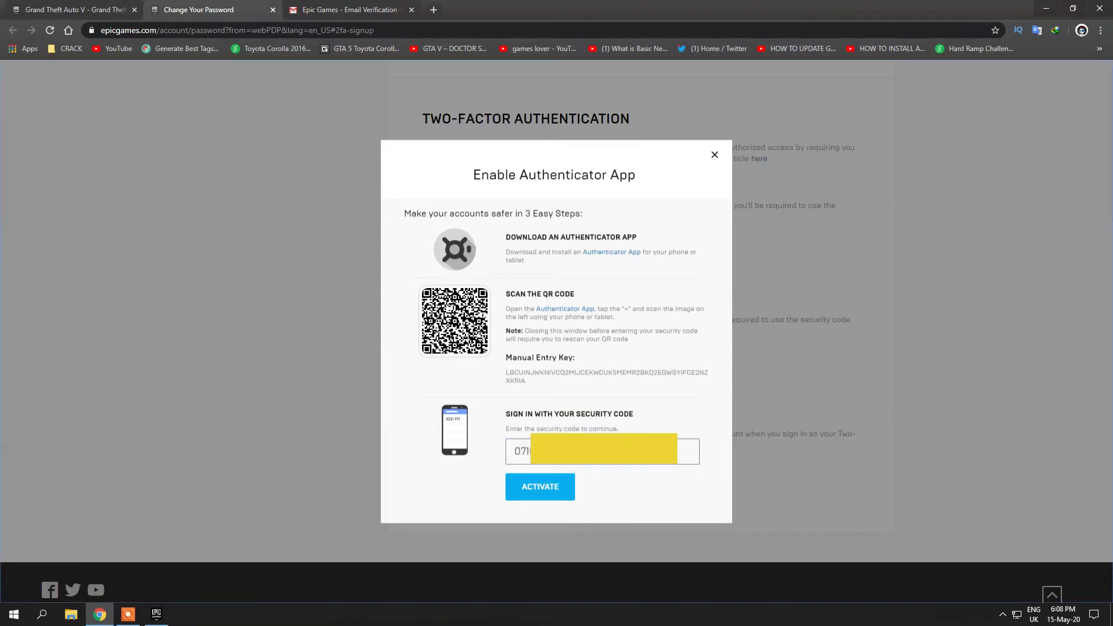
{"action": "left_click", "coordinate": [533, 490]}
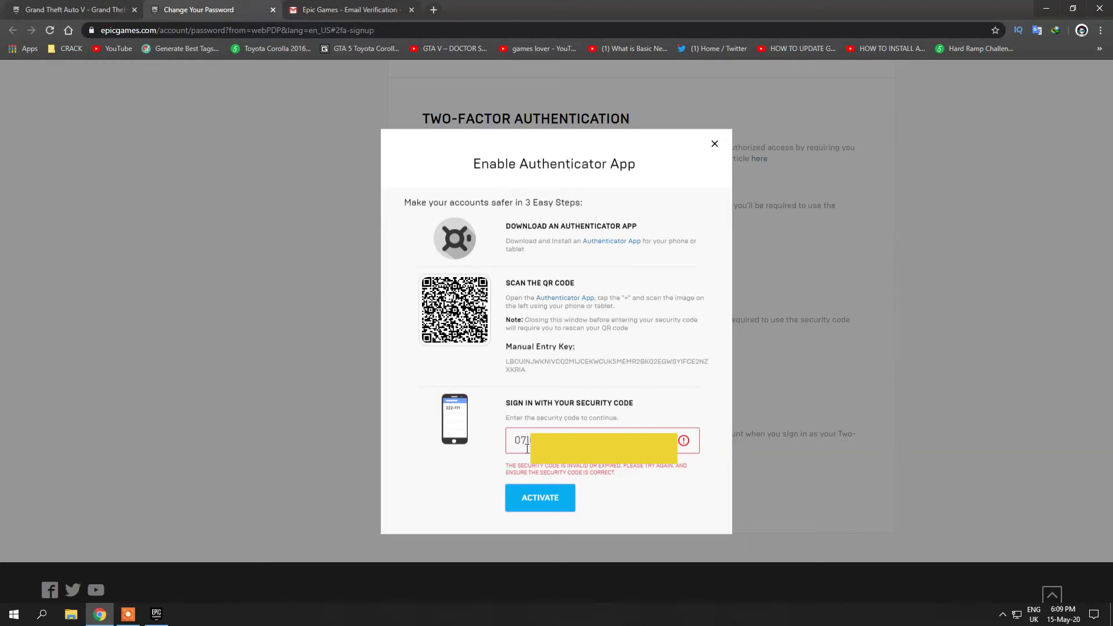
Replace the rejected code with a fresh authenticator code and activate two-factor authentication
{"action": "left_click_drag", "start_coordinate": [527, 448], "coordinate": [525, 448]}
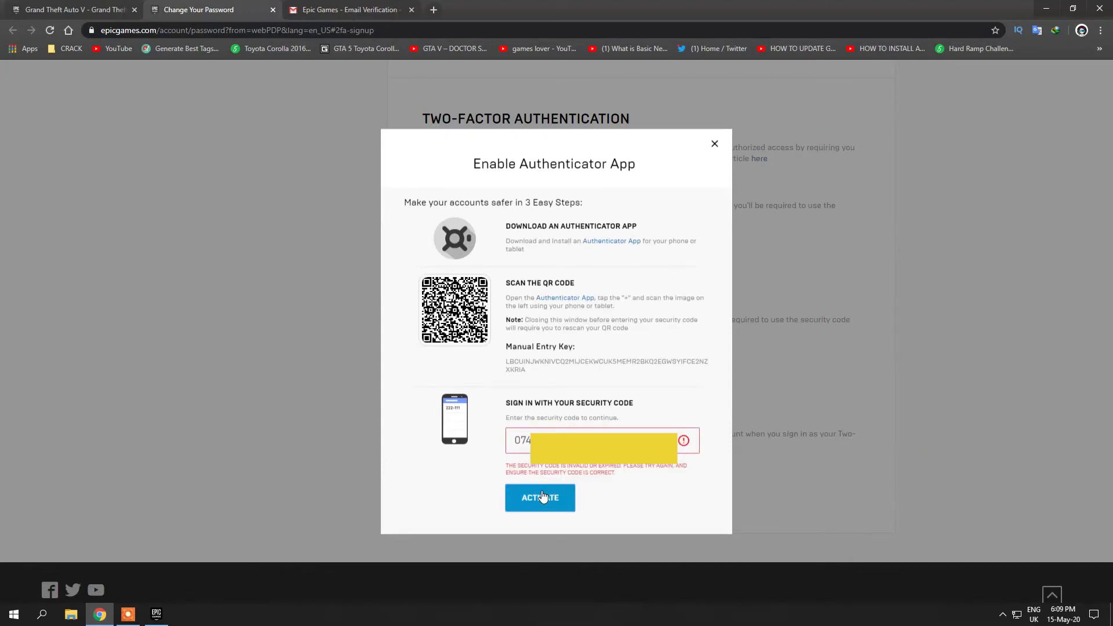
{"action": "left_click_drag", "start_coordinate": [531, 441], "coordinate": [526, 441]}
{"action": "key", "text": "ctrl+a"}
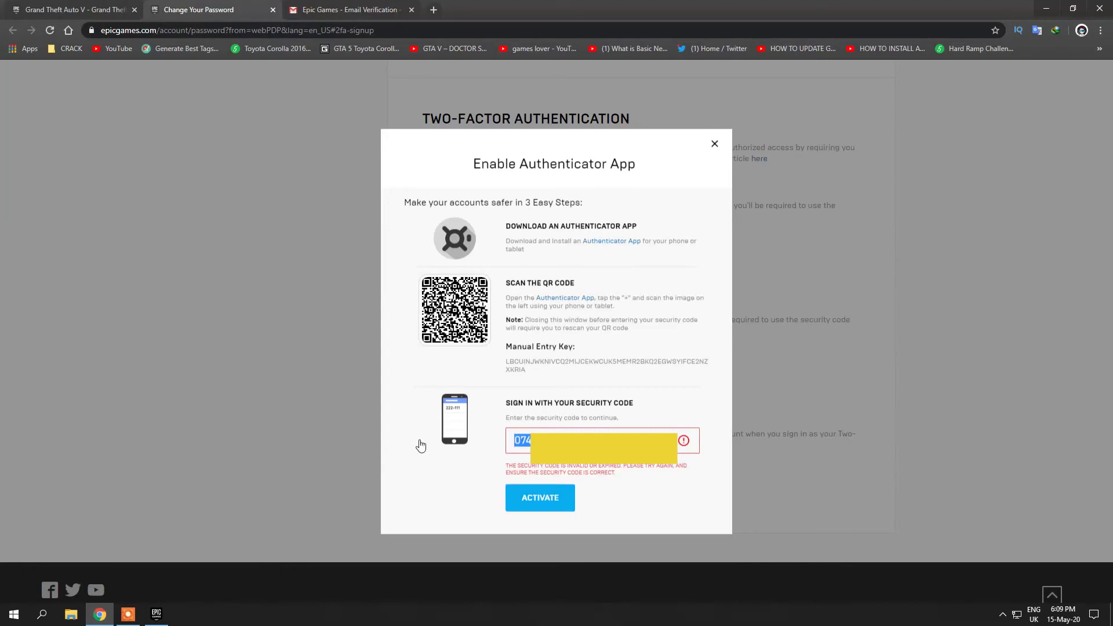
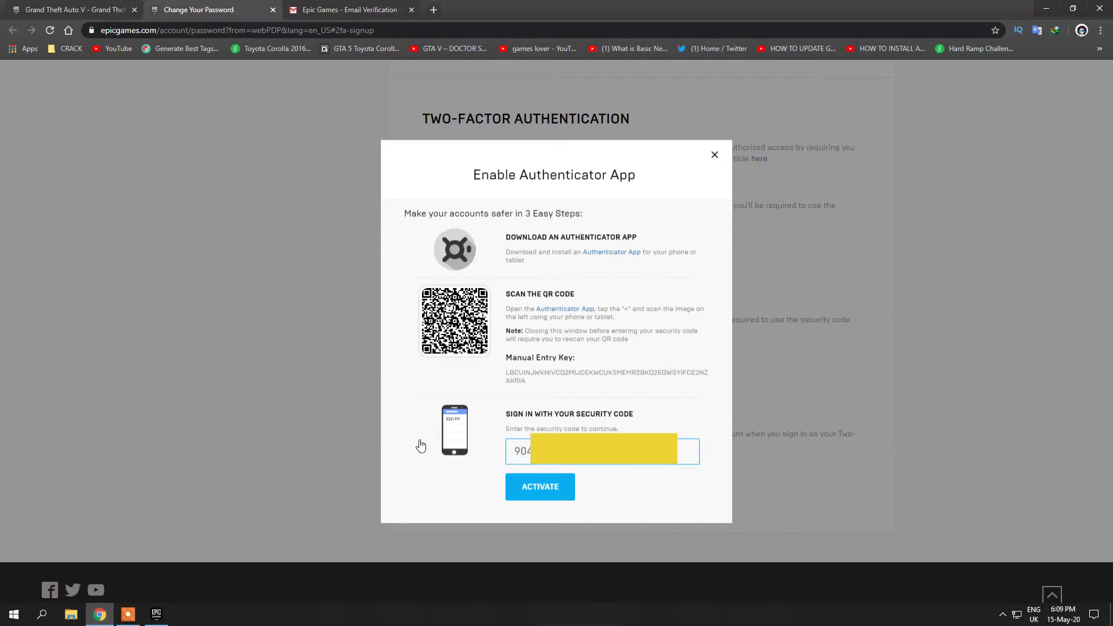
{"action": "left_click", "coordinate": [564, 494]}
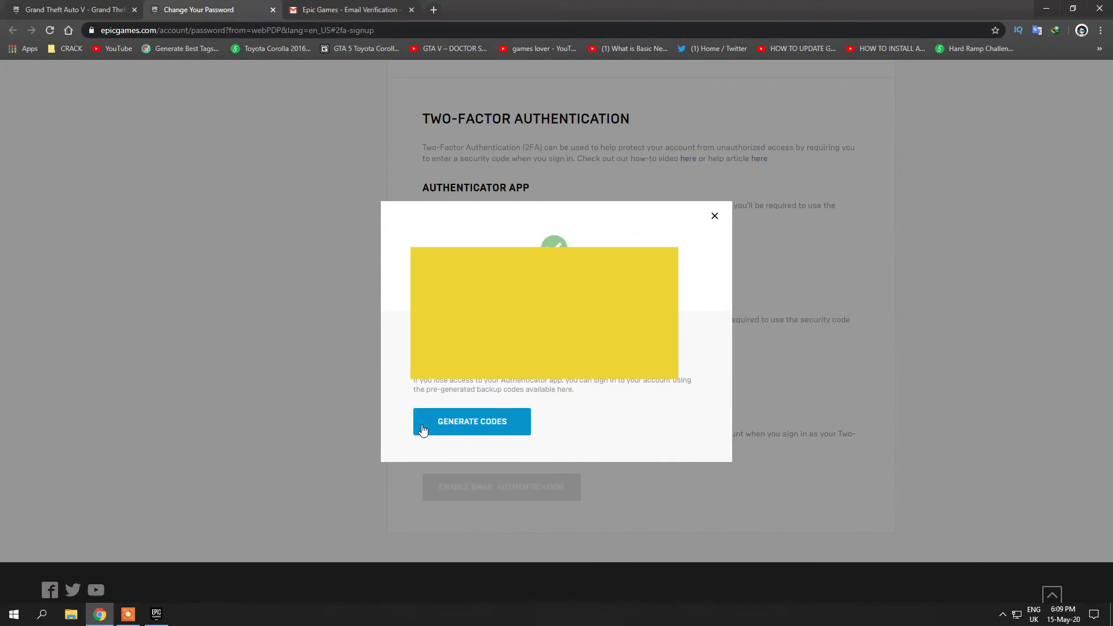
Generate a new set of backup codes, download them as a text file, and close the dialog
{"action": "left_click", "coordinate": [422, 427]}
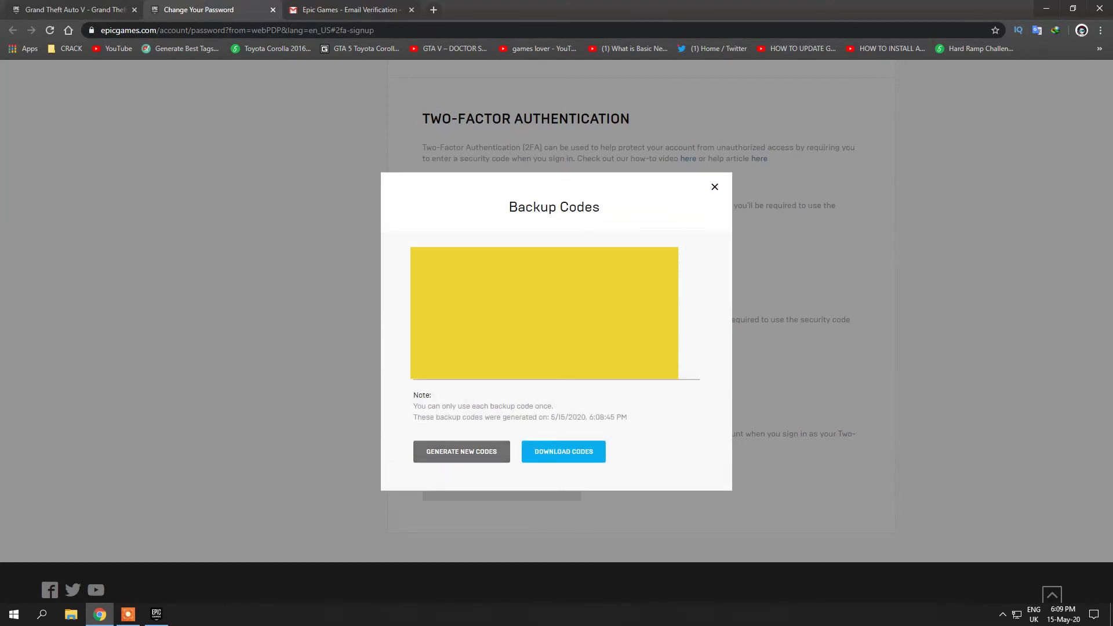
{"action": "left_click", "coordinate": [586, 454]}
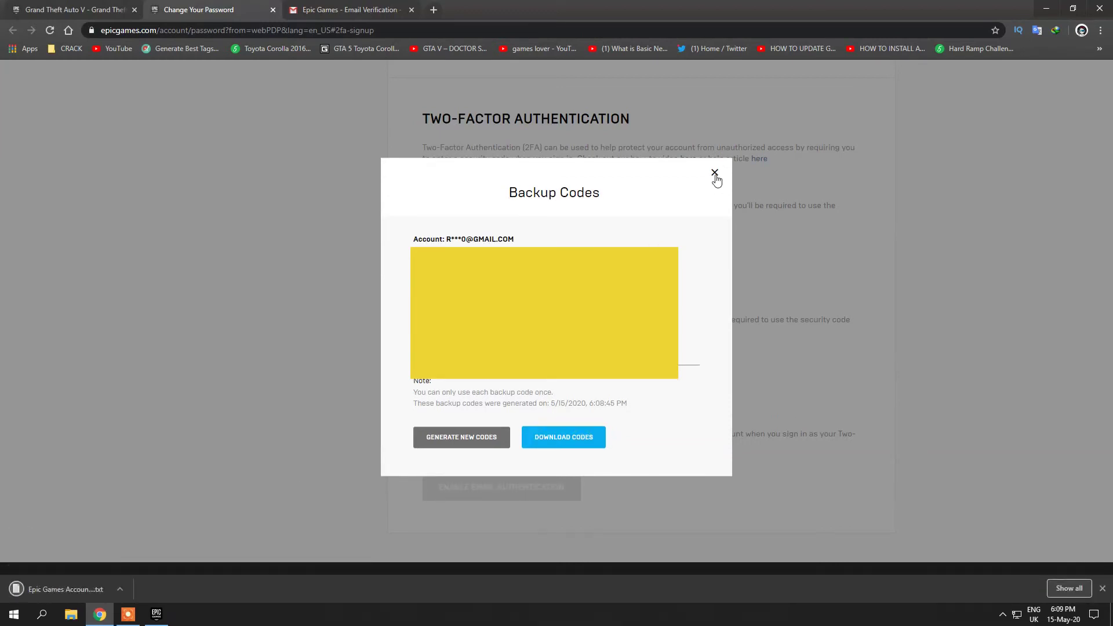
{"action": "left_click", "coordinate": [715, 172]}
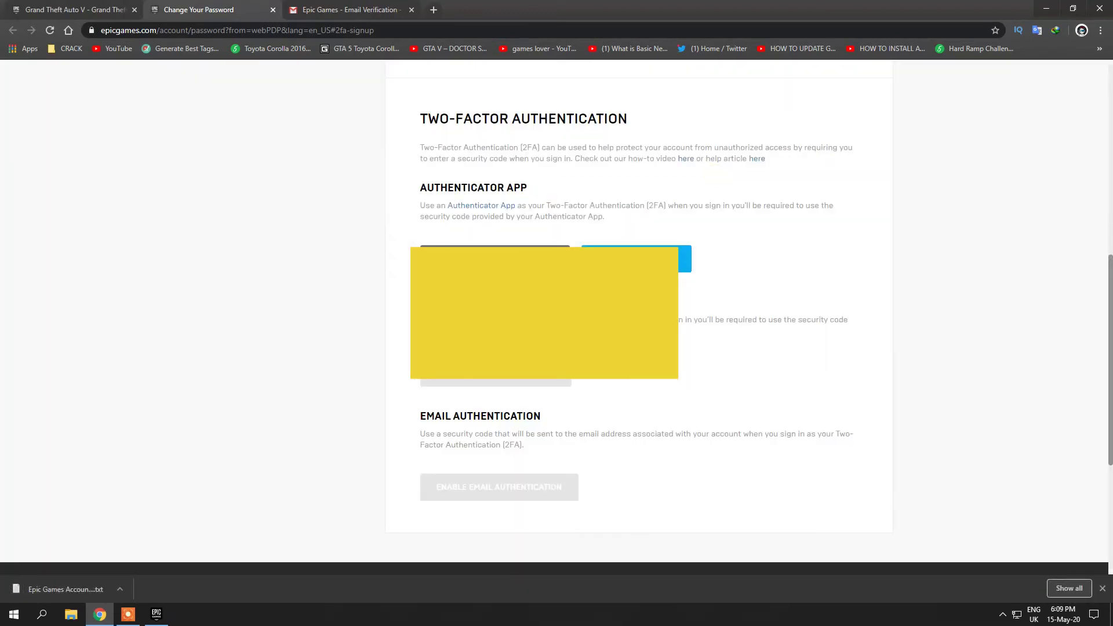
{"action": "scroll", "coordinate": [556, 313], "scroll_direction": "up", "scroll_amount": 2}
{"action": "scroll", "coordinate": [325, 203], "scroll_direction": "up", "scroll_amount": 6}
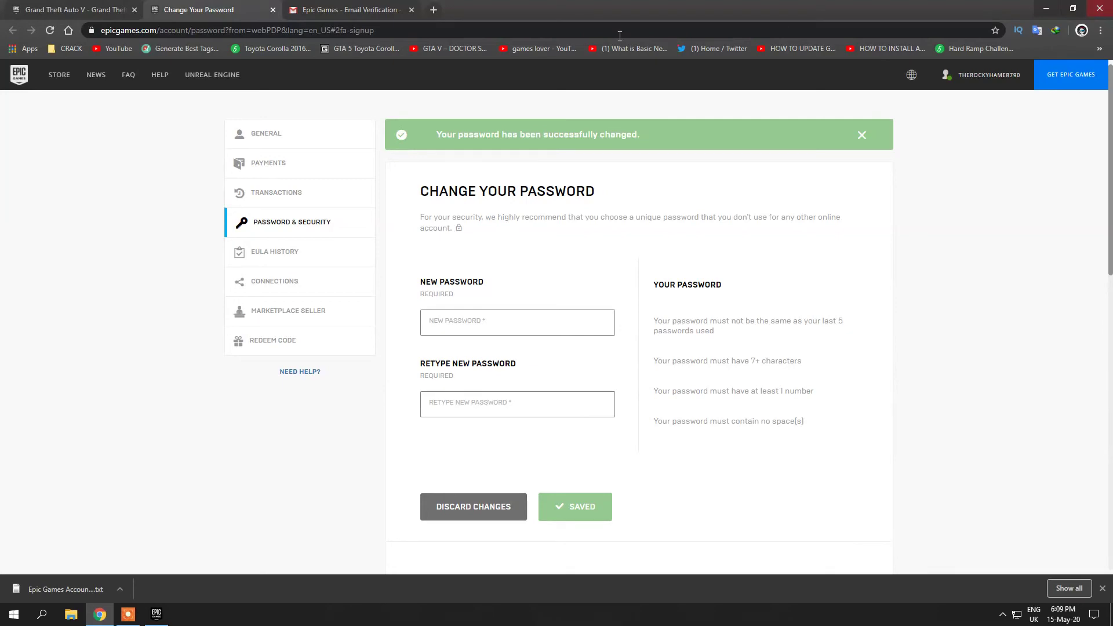
Bring the Epic Games Launcher forward and move its window into view on the Store page
{"action": "left_click", "coordinate": [1044, 12]}
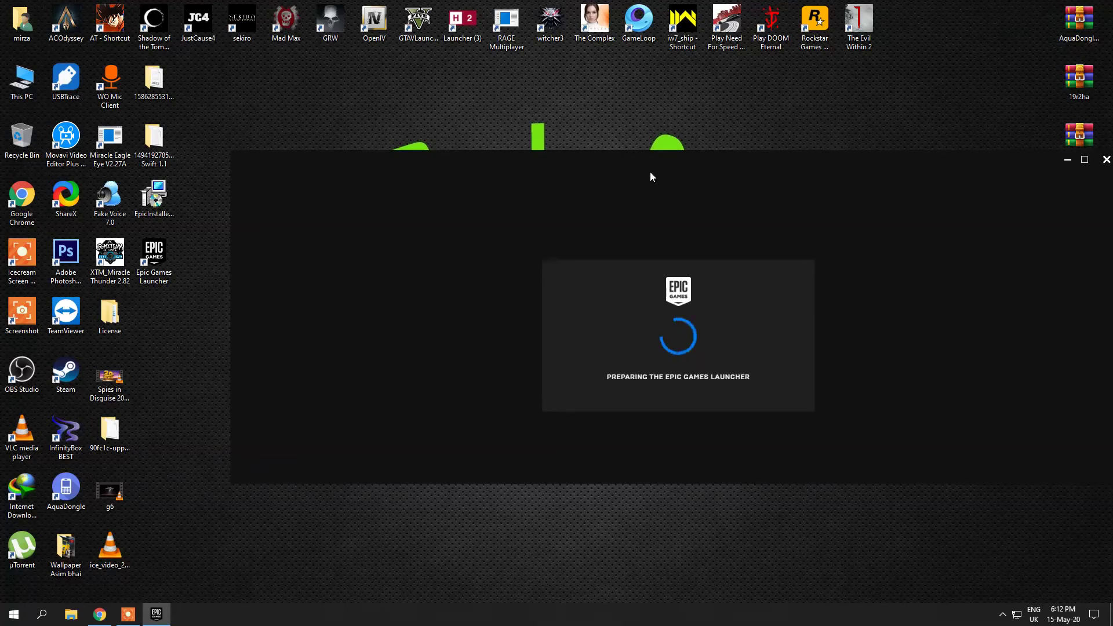
{"action": "left_click_drag", "start_coordinate": [660, 169], "coordinate": [583, 147]}
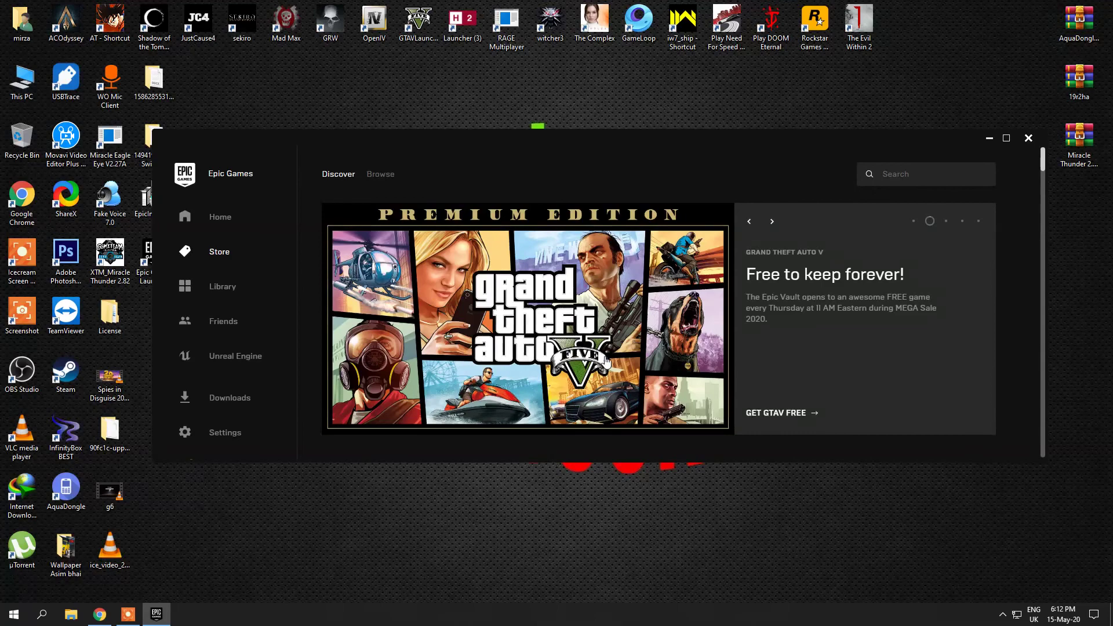
Open the free GTA V offer, pass the 18+ warning, and claim it with GET
{"action": "scroll", "coordinate": [690, 328], "scroll_direction": "down", "scroll_amount": 2}
{"action": "scroll", "coordinate": [847, 332], "scroll_direction": "down", "scroll_amount": 5}
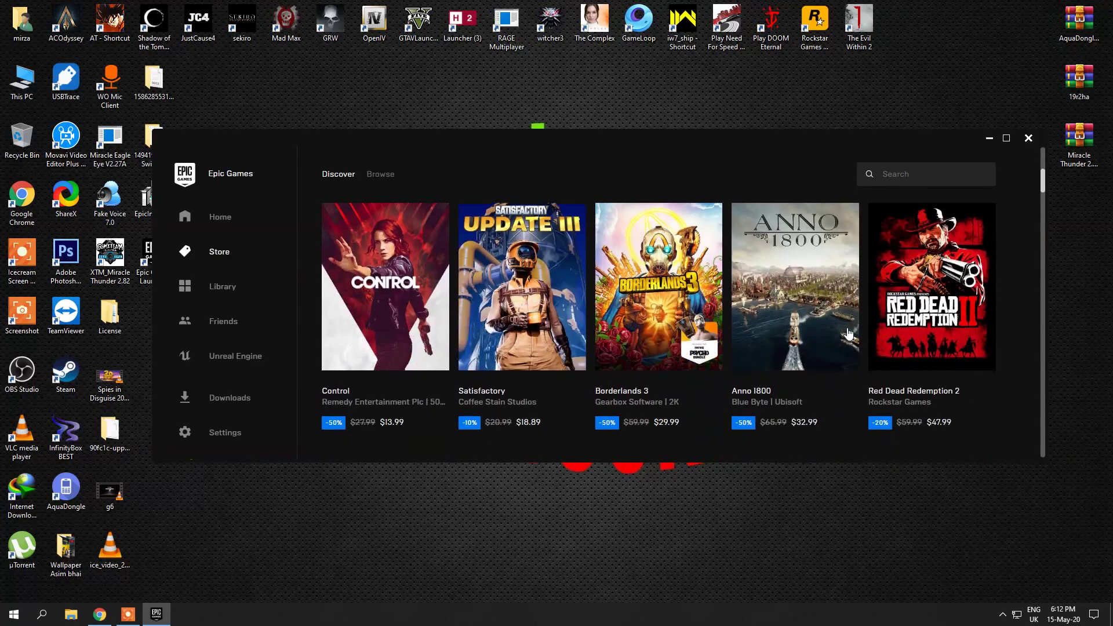
{"action": "scroll", "coordinate": [800, 341], "scroll_direction": "down", "scroll_amount": 5}
{"action": "scroll", "coordinate": [646, 348], "scroll_direction": "up", "scroll_amount": 2}
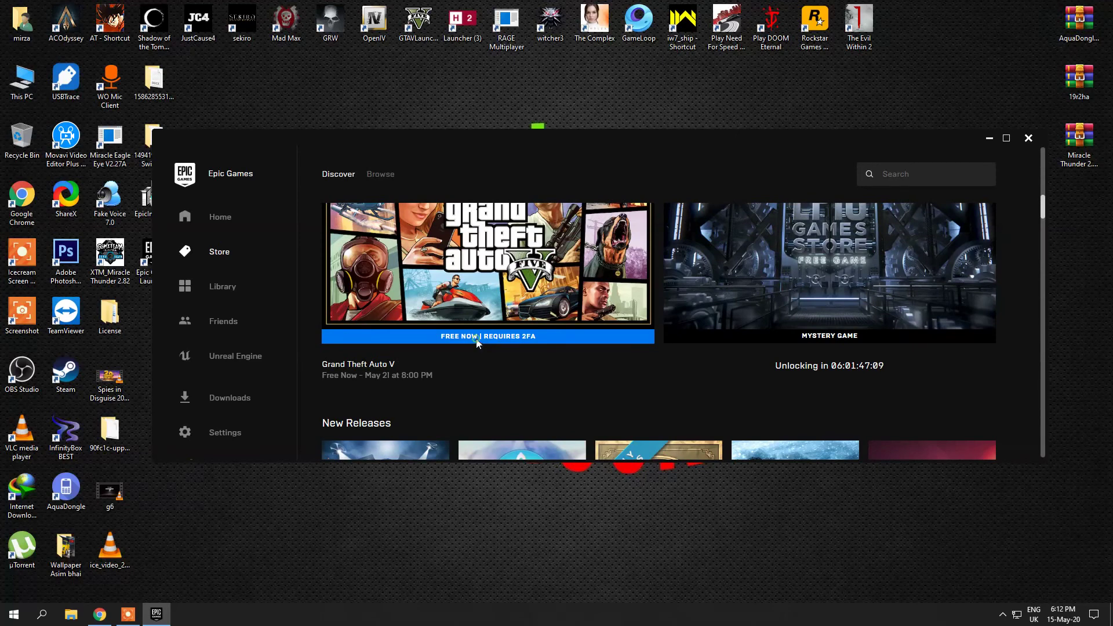
{"action": "left_click", "coordinate": [476, 341]}
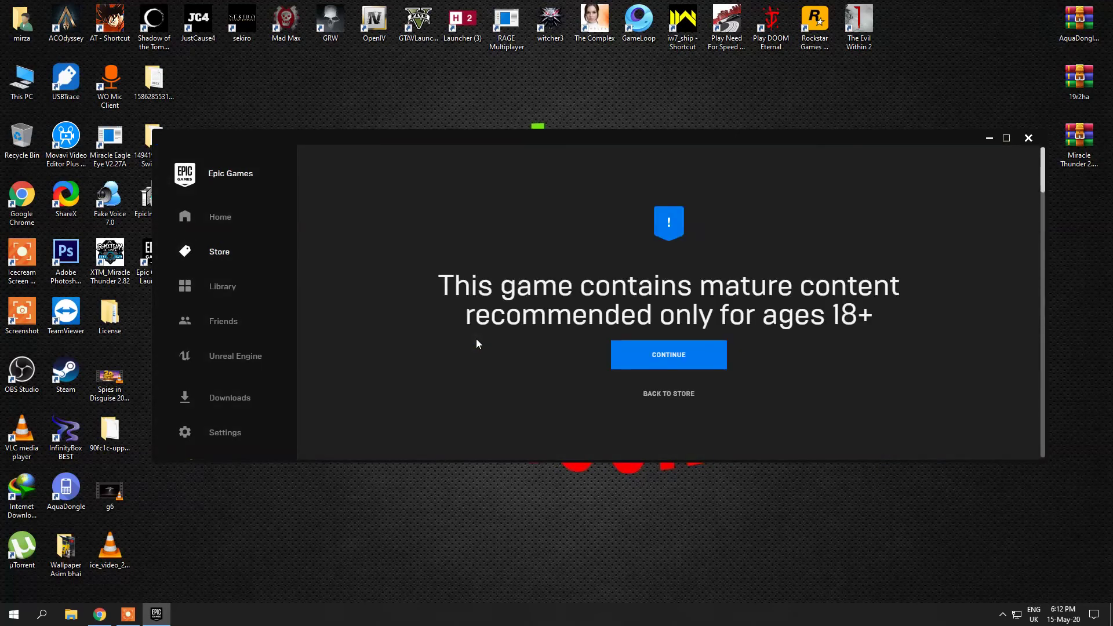
{"action": "left_click", "coordinate": [651, 357]}
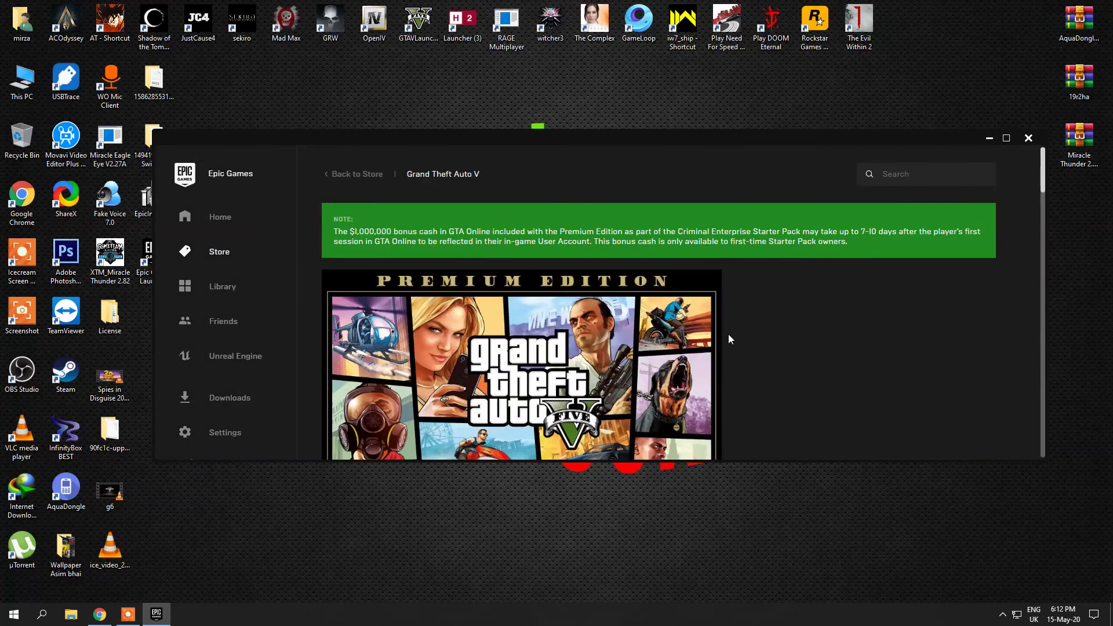
{"action": "scroll", "coordinate": [789, 322], "scroll_direction": "down", "scroll_amount": 3}
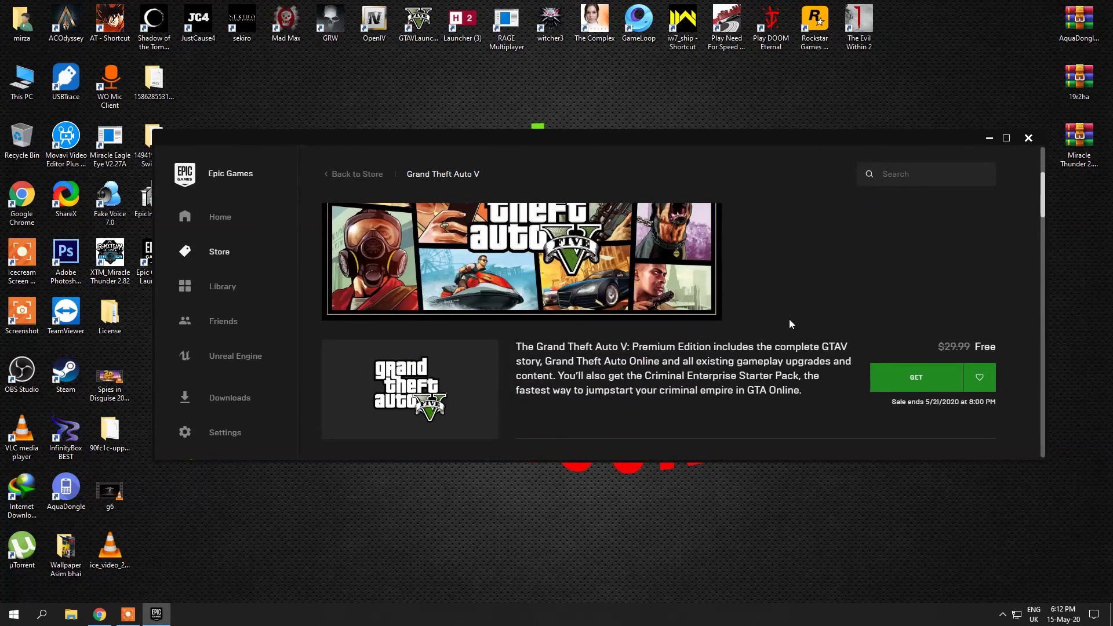
{"action": "left_click", "coordinate": [919, 381]}
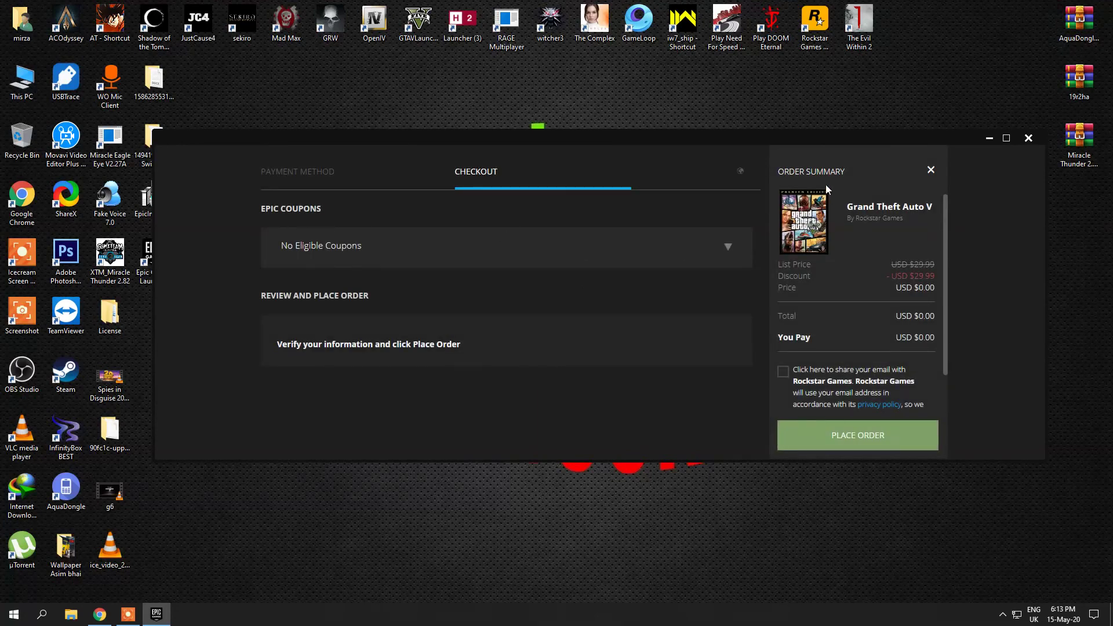
Maximize the GTA V checkout and place the USD $0.00 order
{"action": "double_click", "coordinate": [813, 137]}
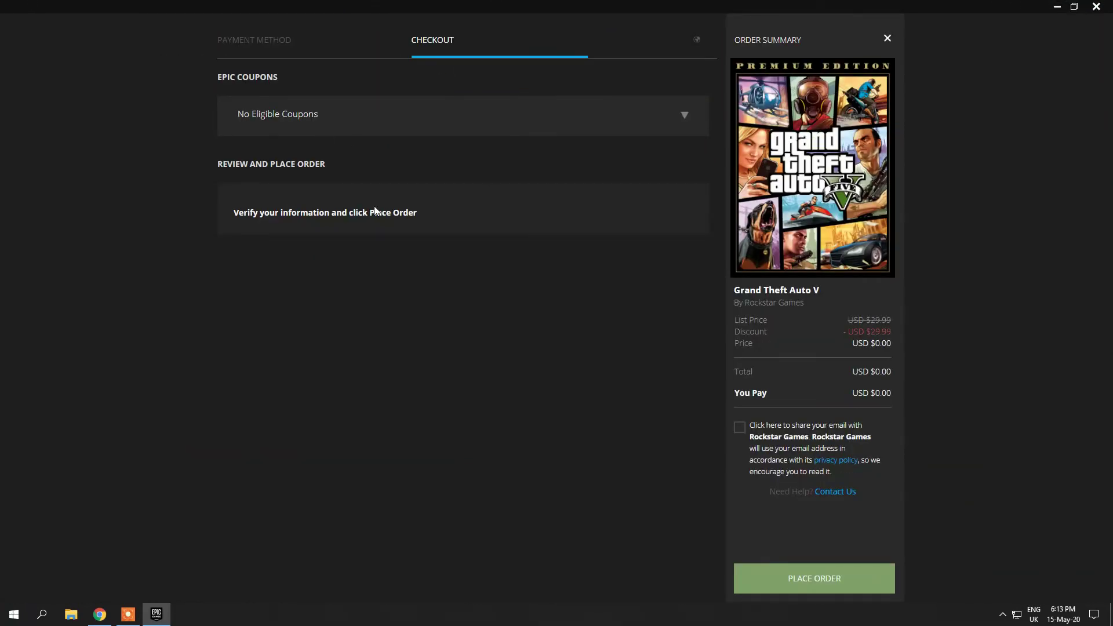
{"action": "left_click", "coordinate": [802, 582]}
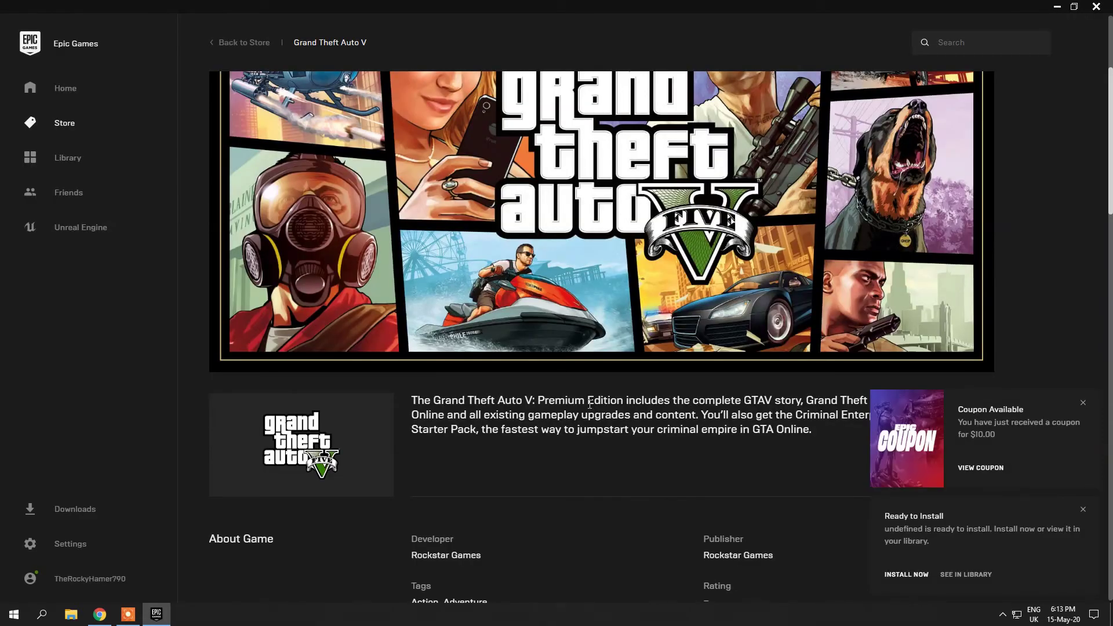
{"action": "scroll", "coordinate": [589, 404], "scroll_direction": "down", "scroll_amount": 4}
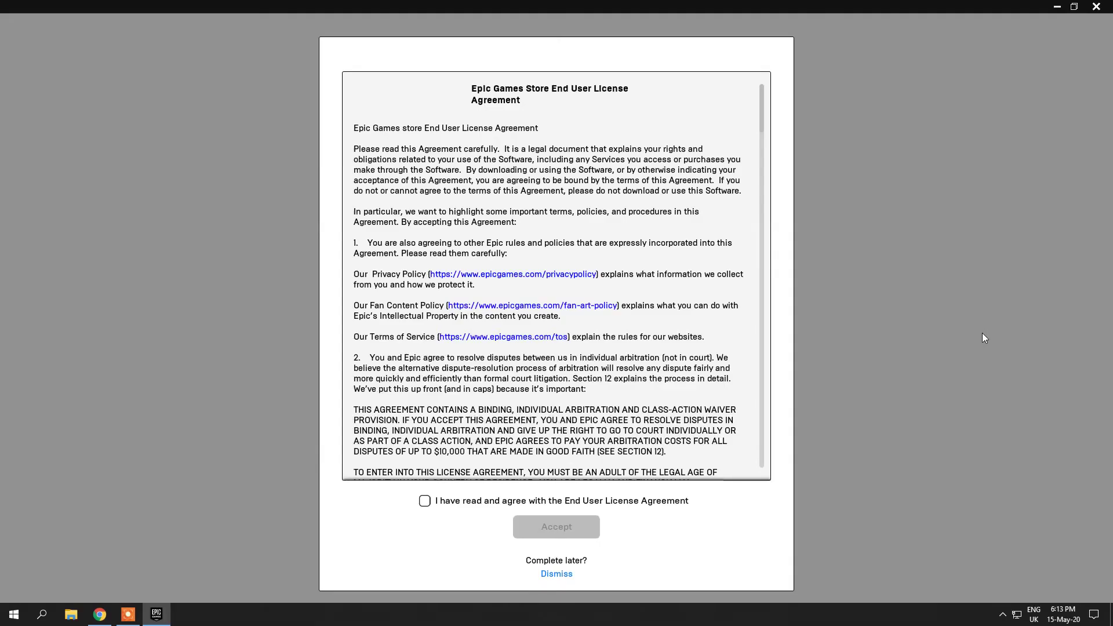
Accept the GTA V EULA and browse to New Volume (E:) for the install location
{"action": "left_click", "coordinate": [463, 502]}
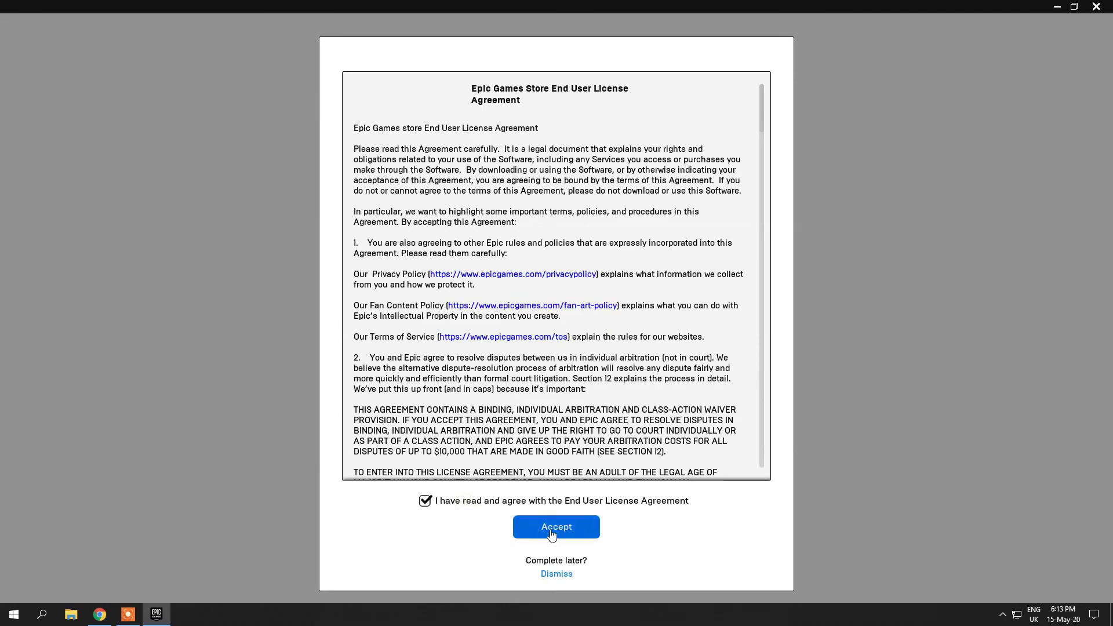
{"action": "left_click", "coordinate": [548, 528]}
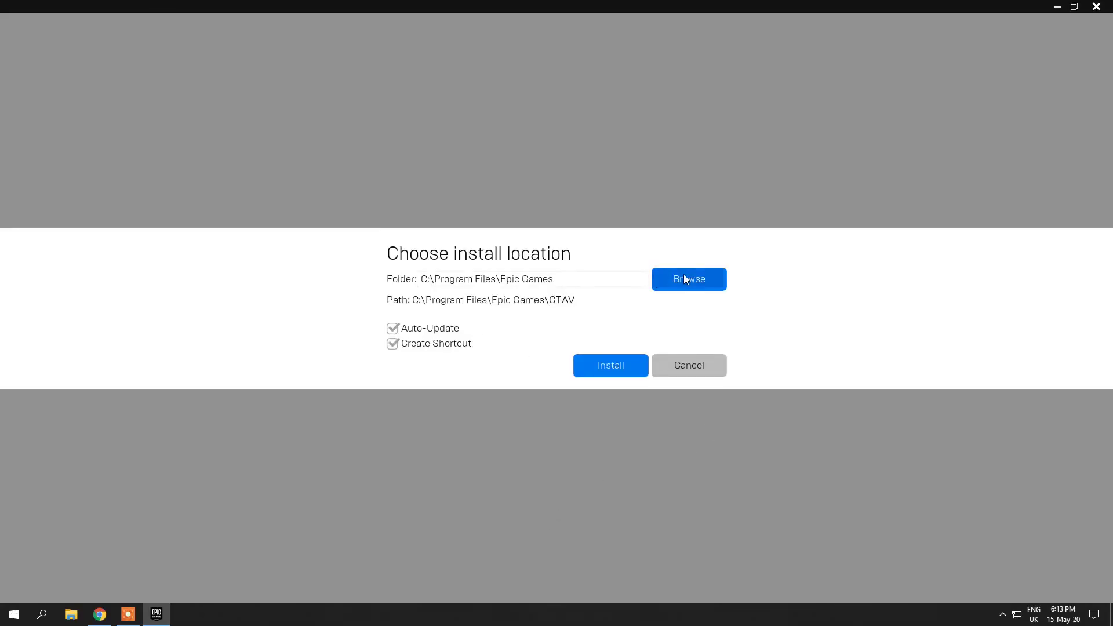
{"action": "left_click", "coordinate": [685, 279]}
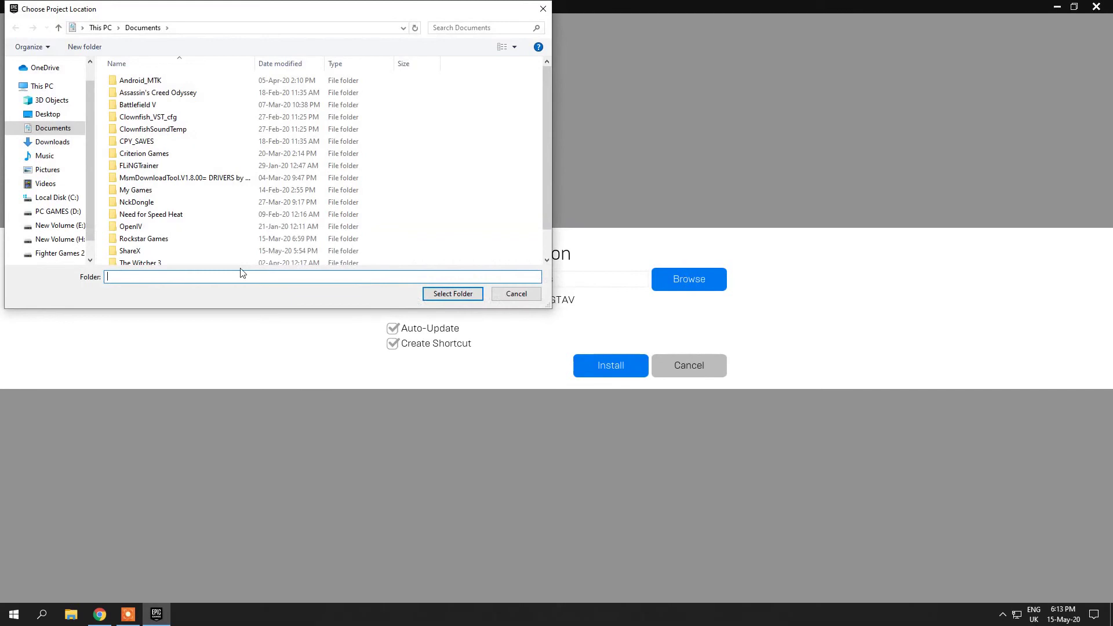
{"action": "left_click", "coordinate": [65, 226]}
{"action": "left_click", "coordinate": [56, 225]}
Create a new folder 'gTA 5 ONLINE' on E:, select it, and start installing GTA V
{"action": "left_click", "coordinate": [241, 278]}
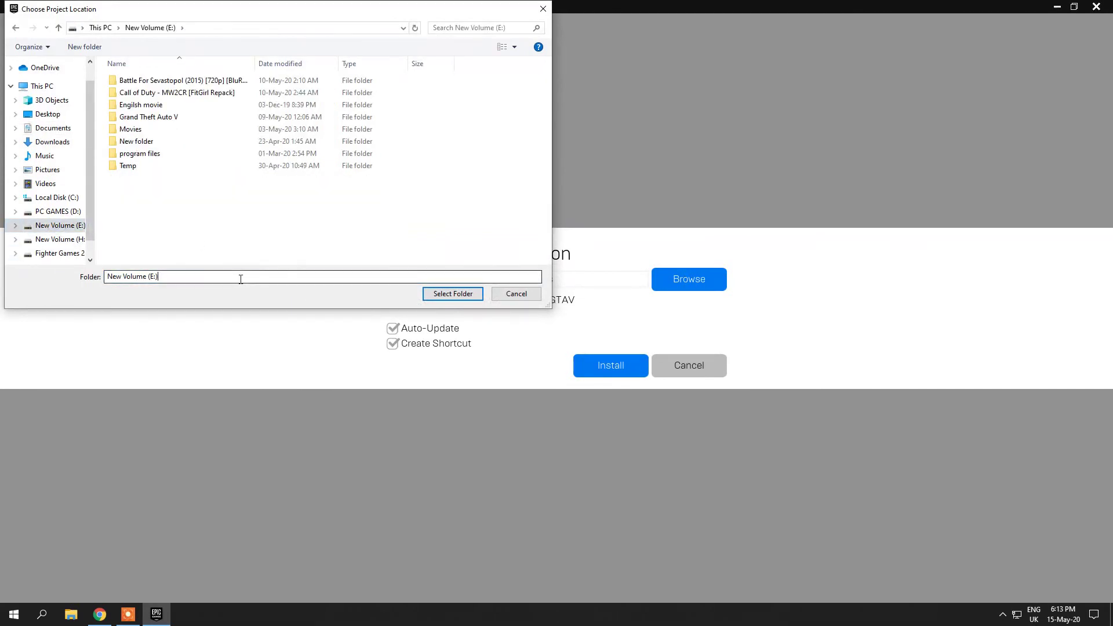
{"action": "right_click", "coordinate": [226, 243]}
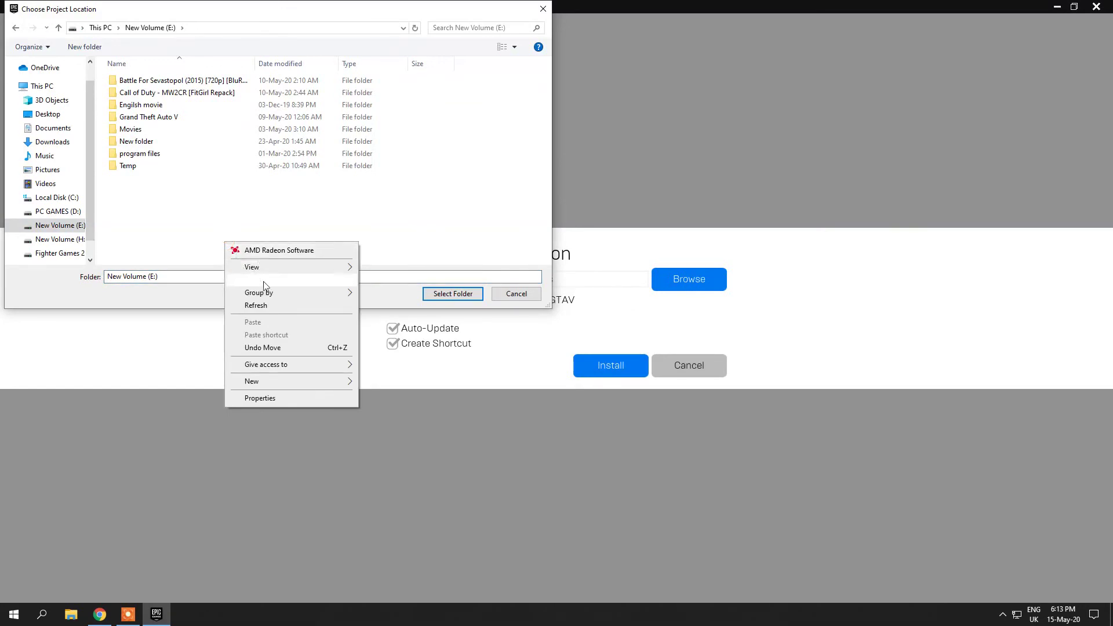
{"action": "left_click", "coordinate": [289, 383]}
{"action": "left_click", "coordinate": [397, 382]}
{"action": "type", "text": "gTA 5"}
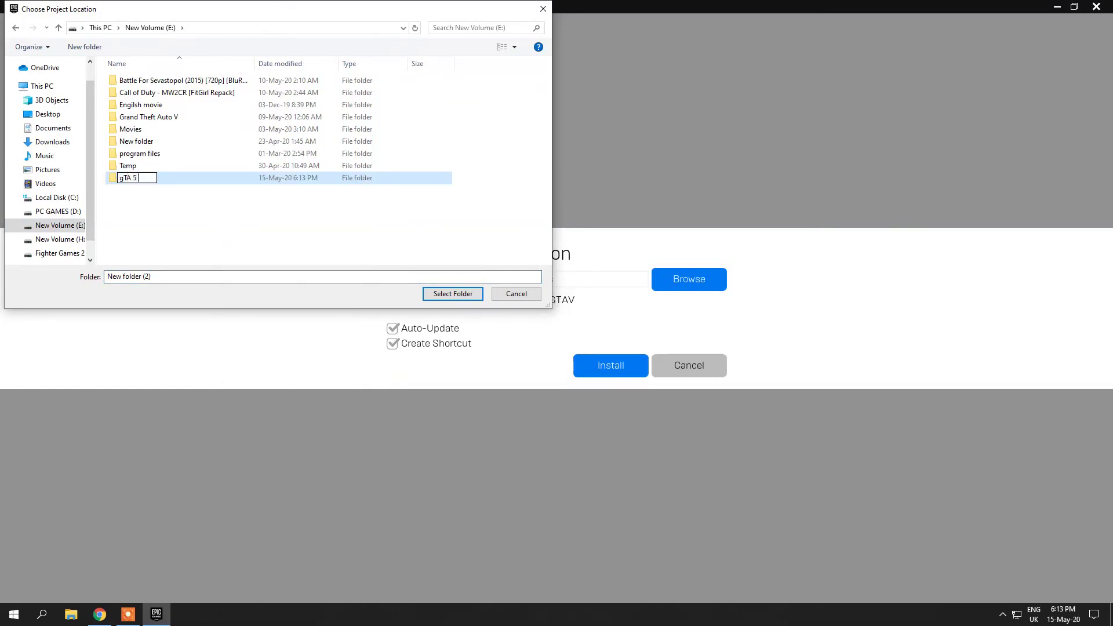
{"action": "type", "text": " ONLINE"}
{"action": "left_click", "coordinate": [143, 206]}
{"action": "left_click", "coordinate": [142, 180]}
{"action": "double_click", "coordinate": [142, 180]}
{"action": "left_click", "coordinate": [453, 293]}
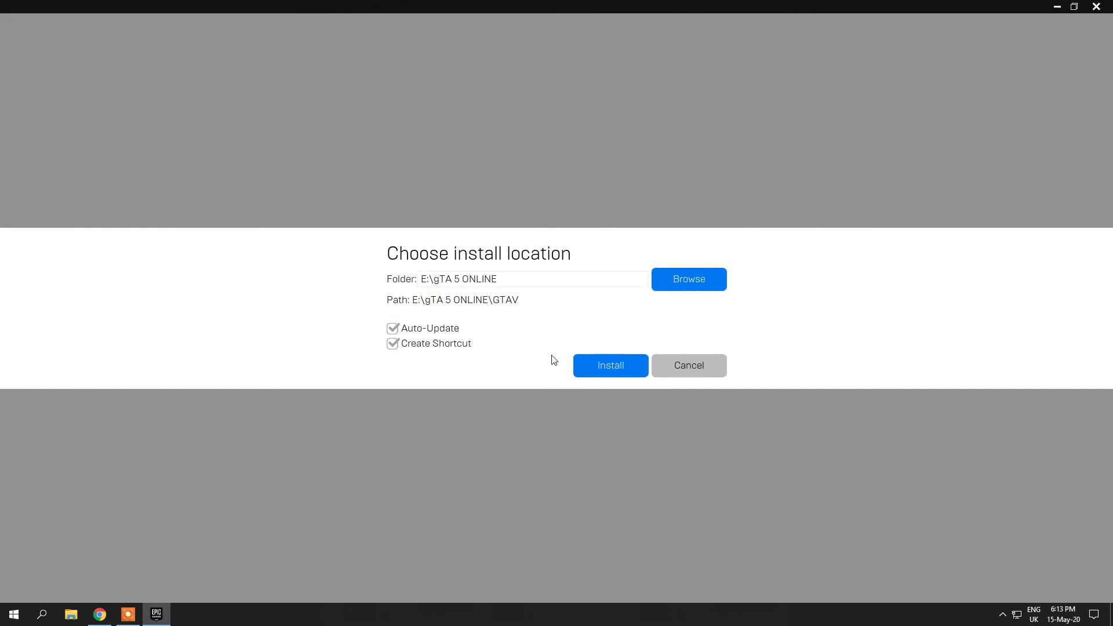
{"action": "left_click", "coordinate": [609, 364]}
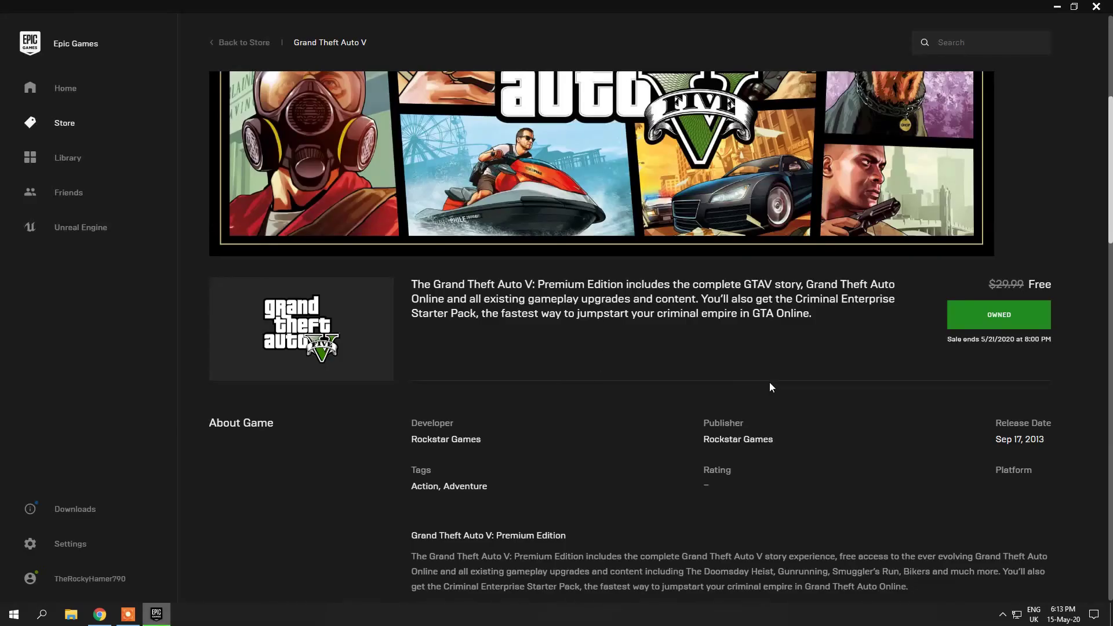
Switch to the Library in list view, showing Grand Theft Auto V as installing
{"action": "left_click", "coordinate": [995, 314]}
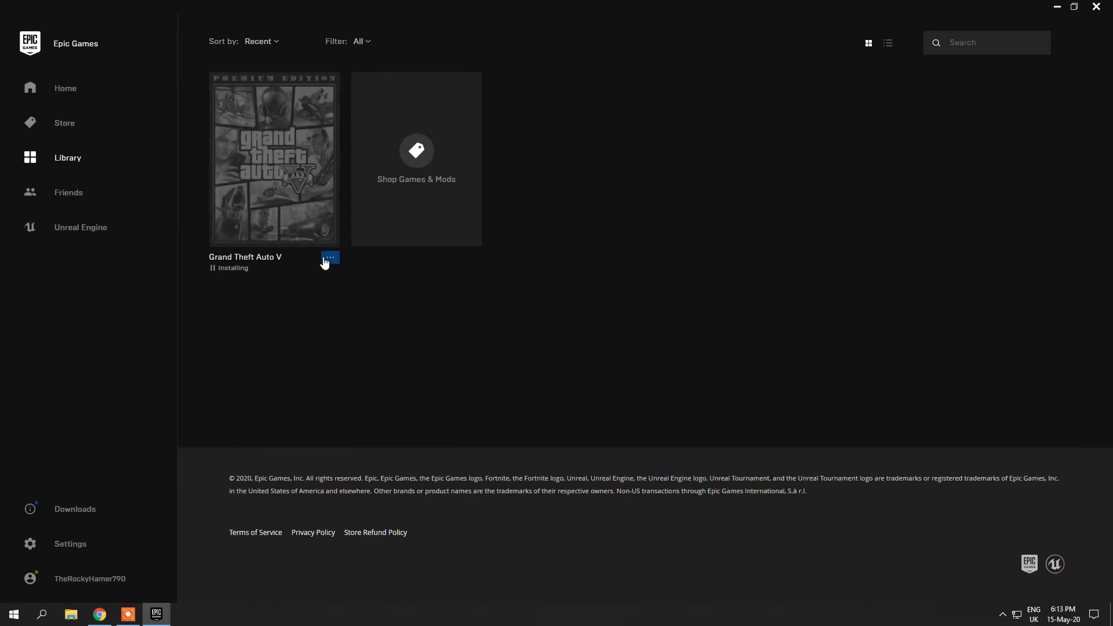
{"action": "left_click", "coordinate": [887, 45]}
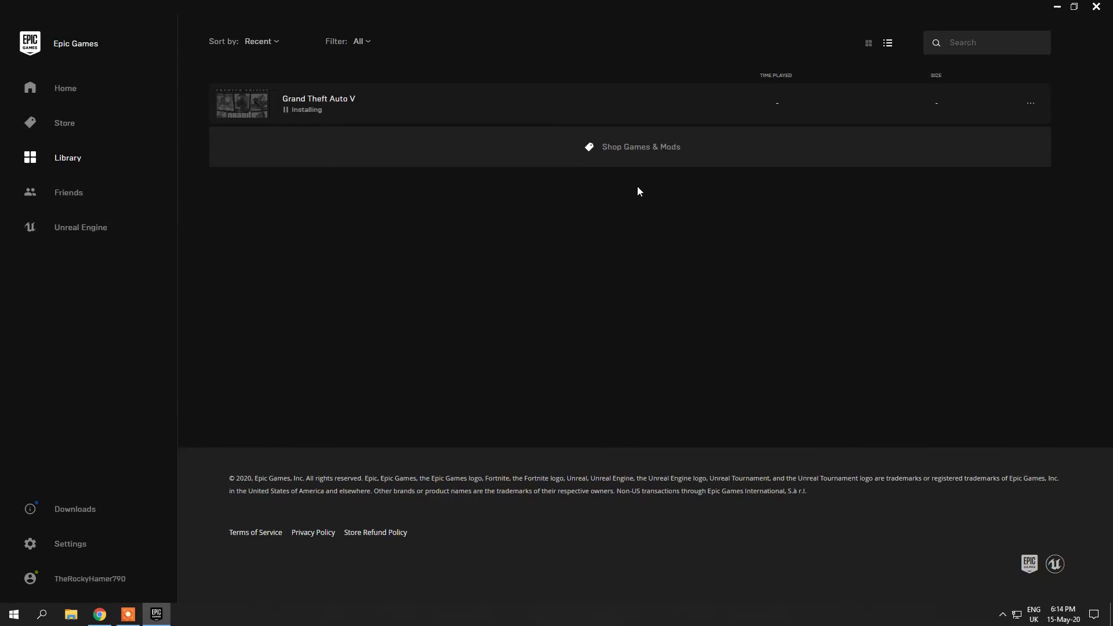
{"action": "left_click", "coordinate": [607, 112]}
{"action": "left_click", "coordinate": [978, 96]}
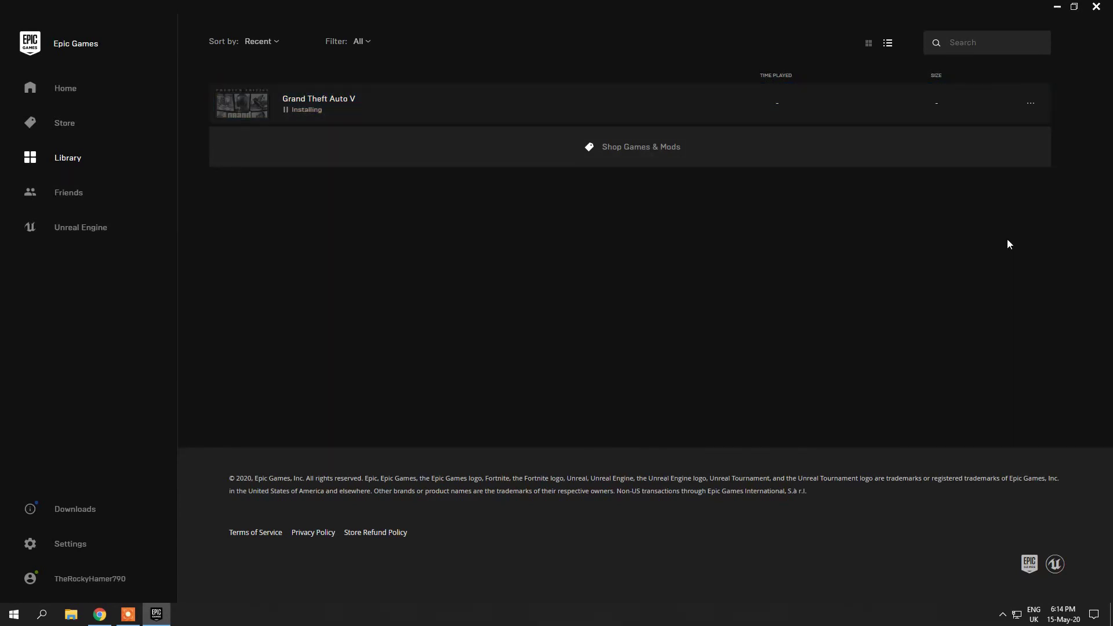